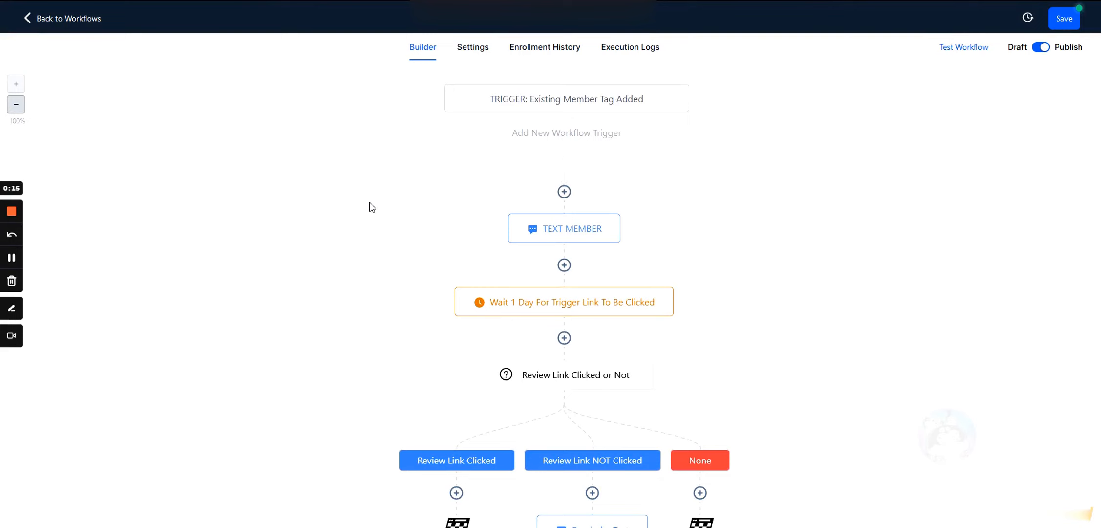
Step: Look over the review-request workflow from its trigger down to the three branches and the reminder text
scroll(449, 229, "down", 2)
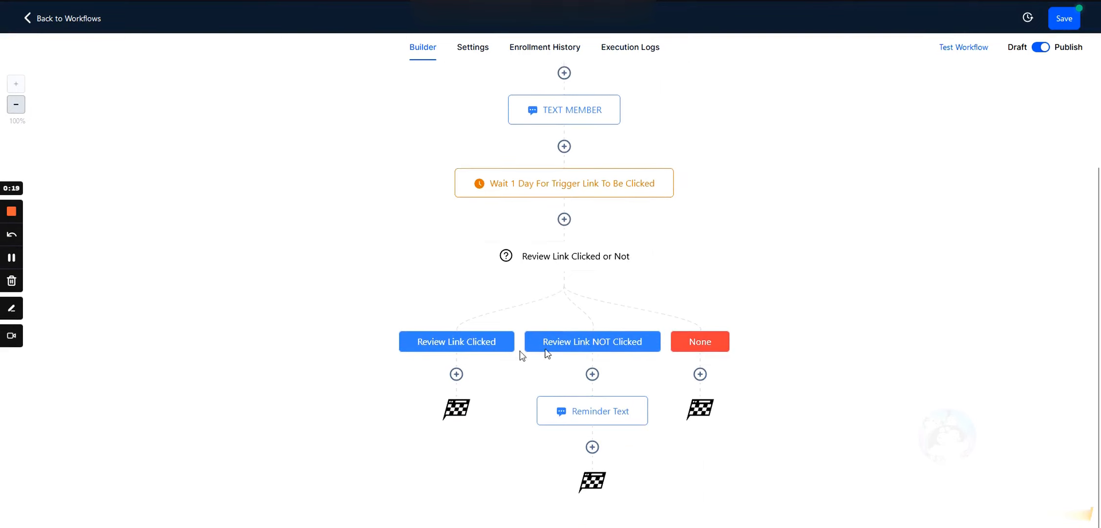
scroll(531, 386, "up", 2)
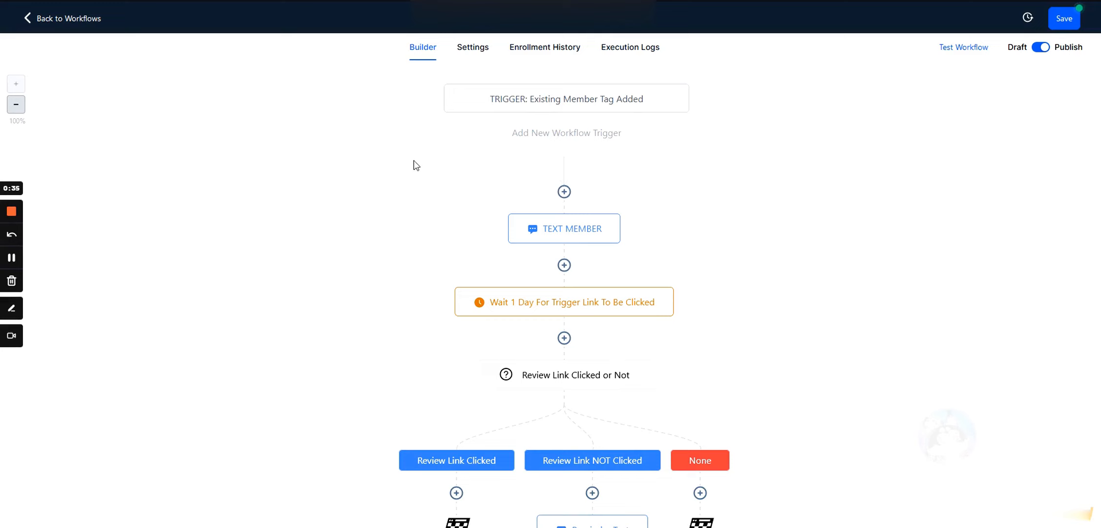
scroll(386, 270, "down", 3)
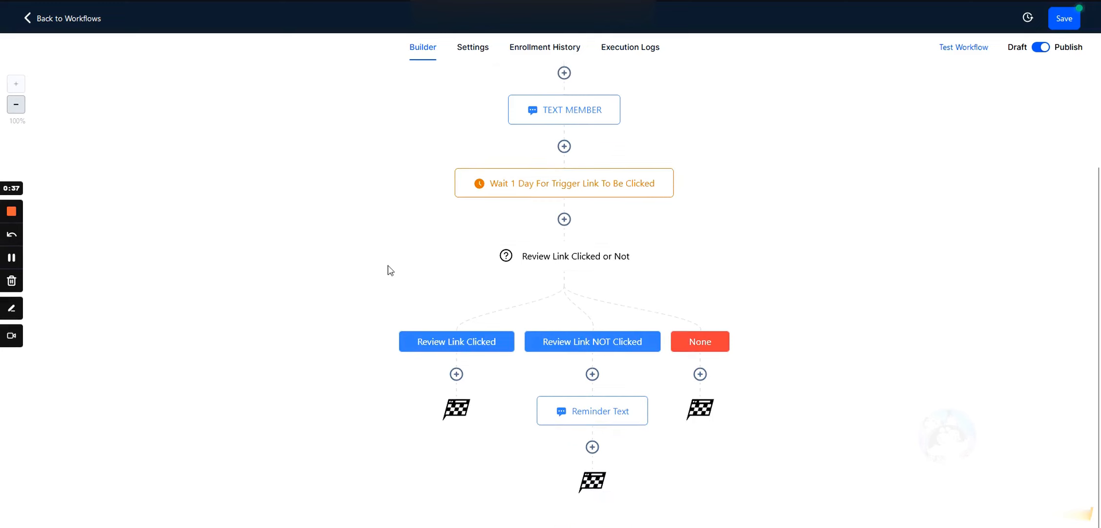
scroll(528, 283, "up", 3)
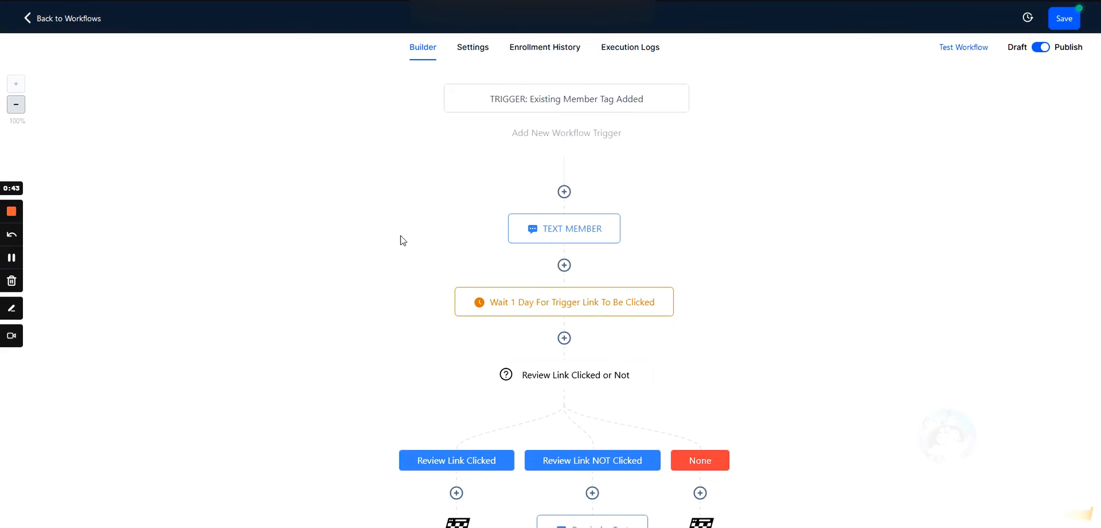
scroll(403, 239, "down", 1)
scroll(402, 240, "down", 3)
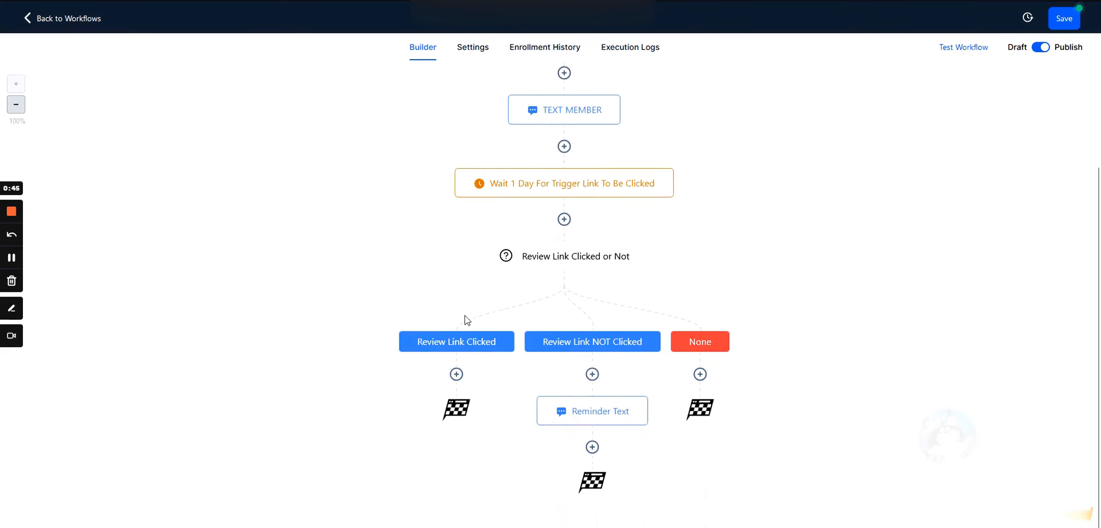
scroll(465, 316, "up", 3)
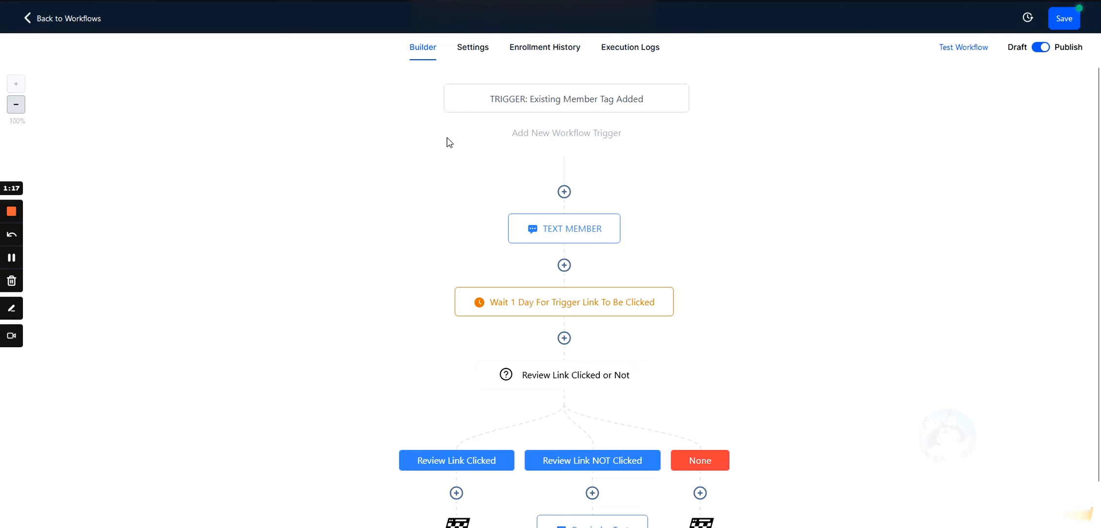
Step: Review the name and tag filter of the Existing Member Tag Added trigger, and close its settings
left_click(501, 99)
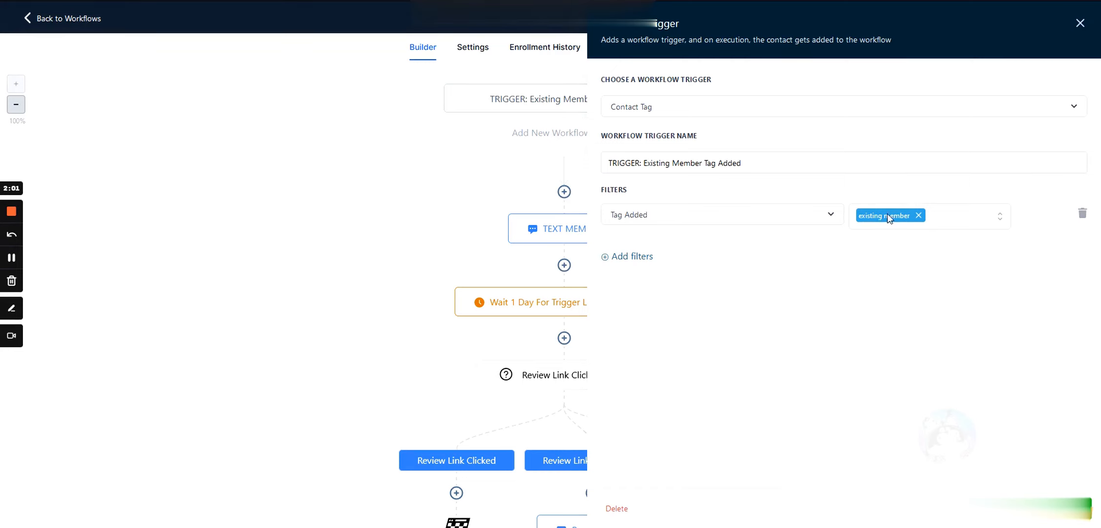
triple_click(720, 163)
double_click(719, 162)
left_click(716, 163)
double_click(710, 163)
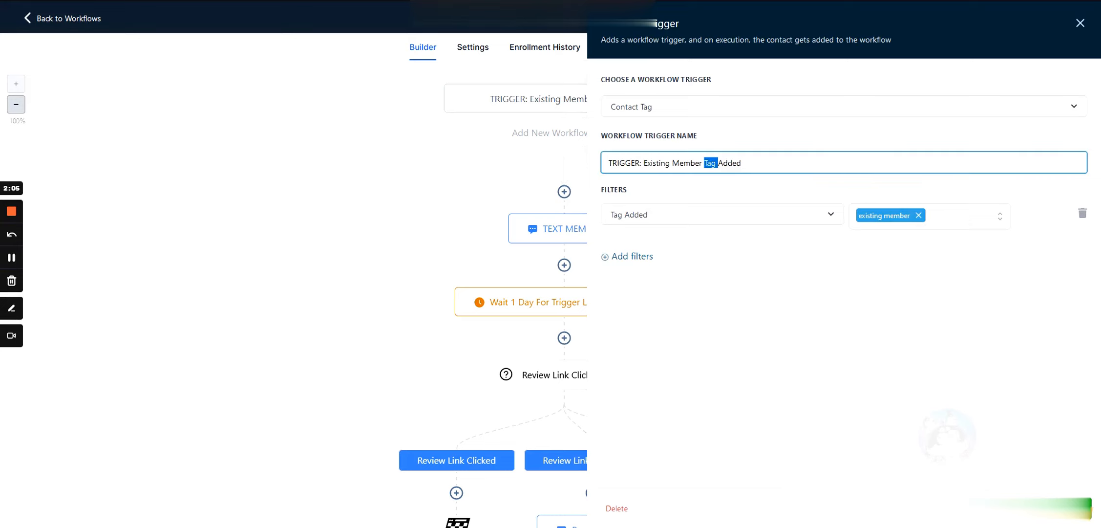
triple_click(710, 163)
left_click(639, 185)
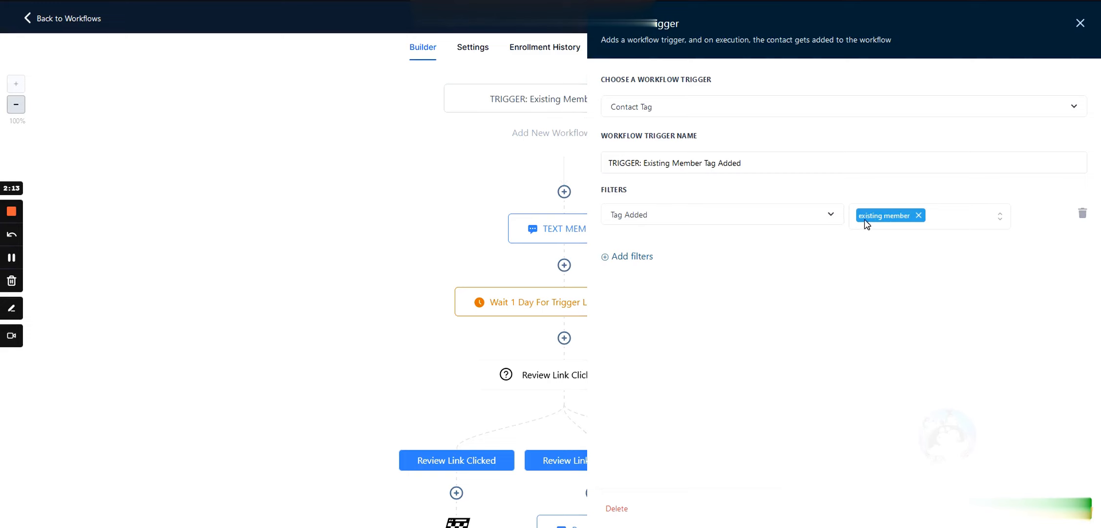
left_click(1080, 23)
Step: Review the TEXT MEMBER SMS action, including its greeting, review request and trigger link, and close it
scroll(563, 201, "down", 2)
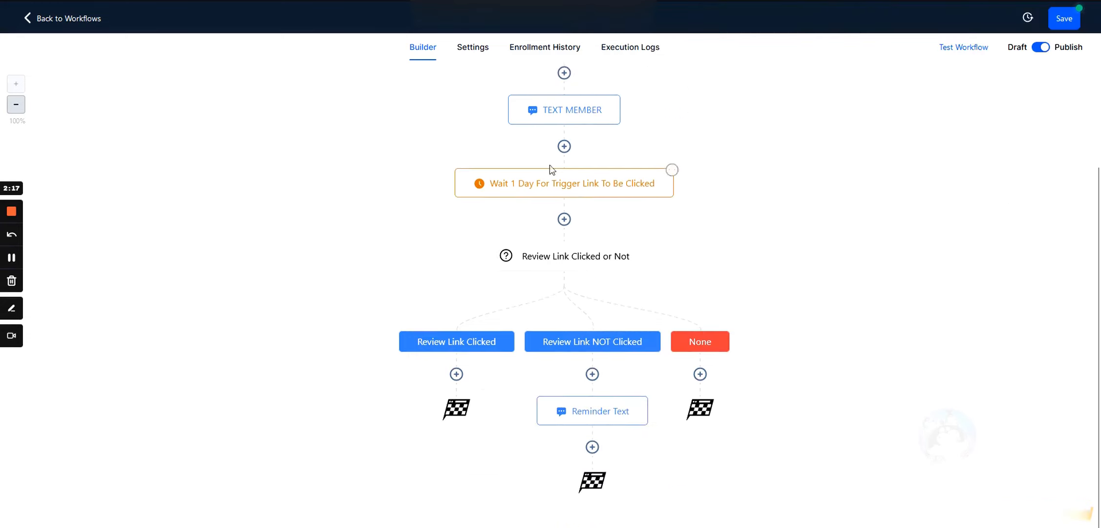
scroll(594, 375, "up", 2)
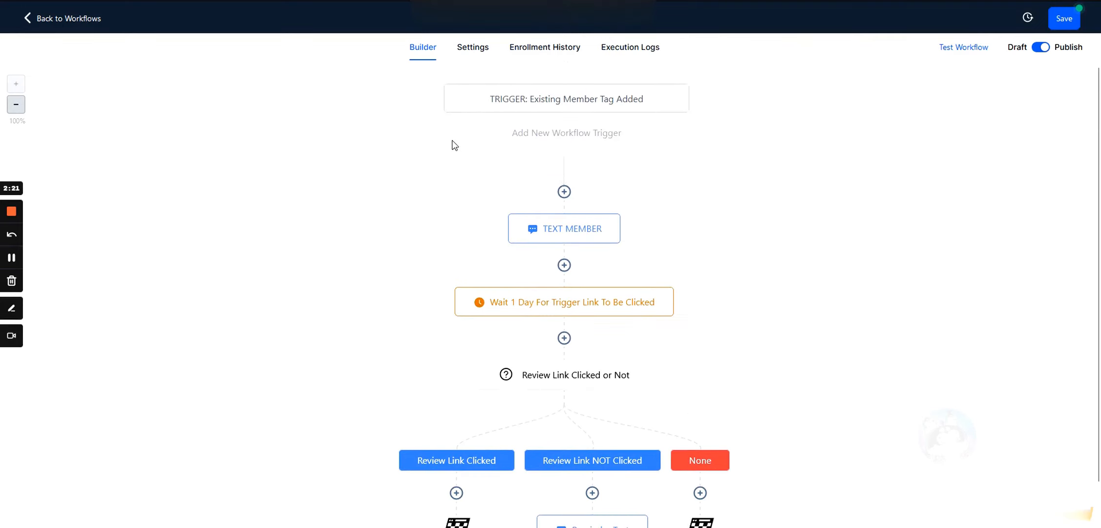
scroll(449, 170, "down", 1)
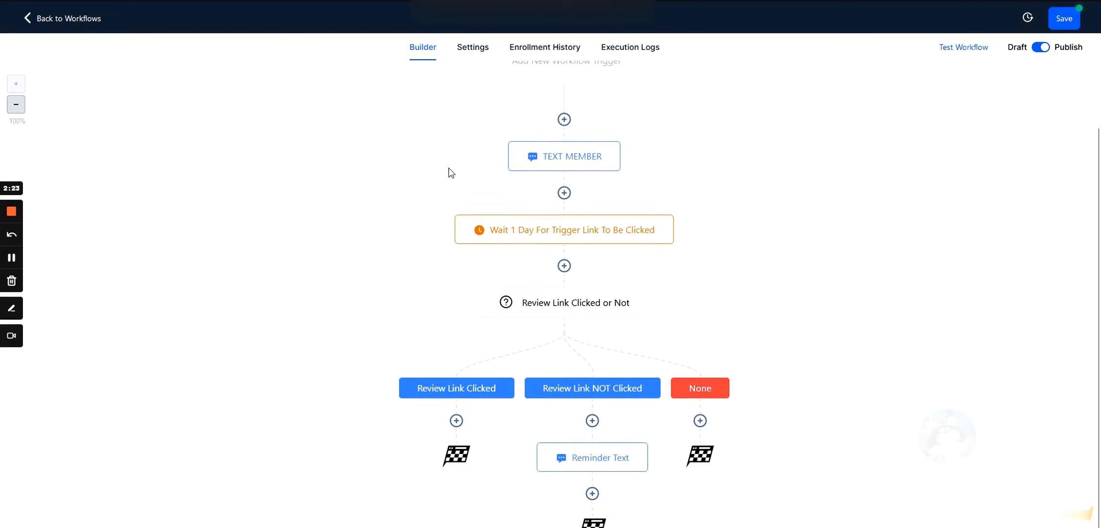
scroll(407, 362, "down", 1)
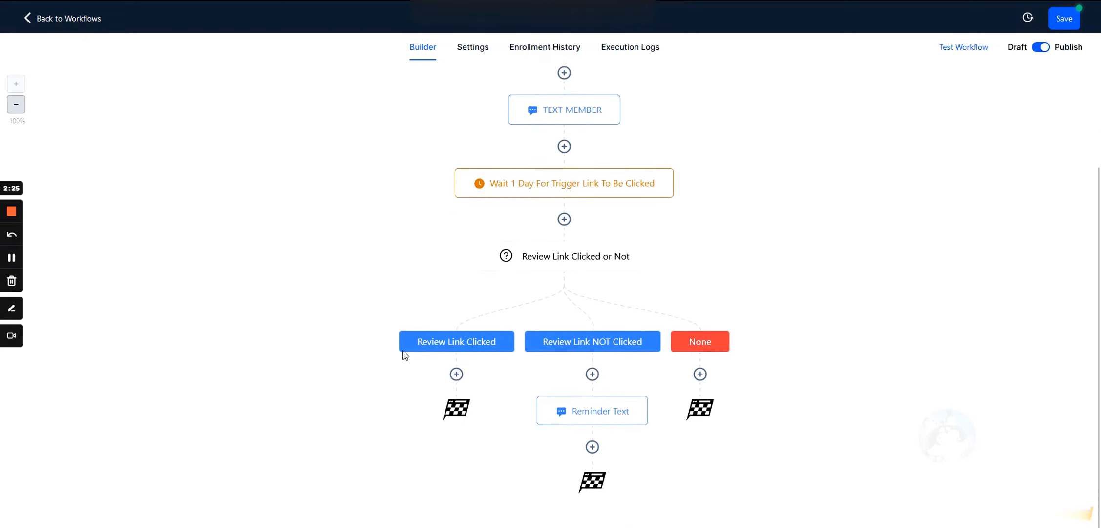
mouse_move(580, 113)
left_click(564, 117)
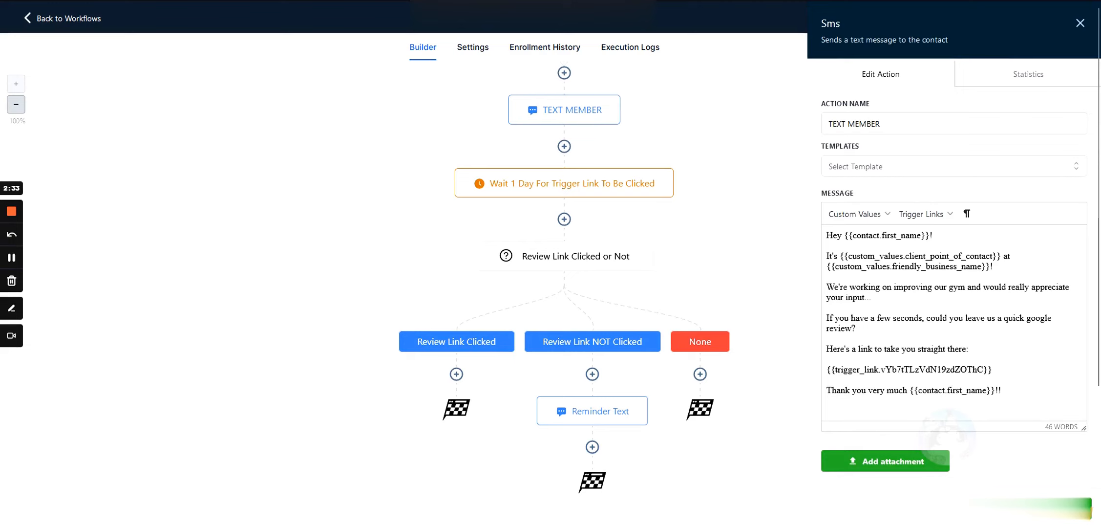
left_click_drag(826, 235, 994, 266)
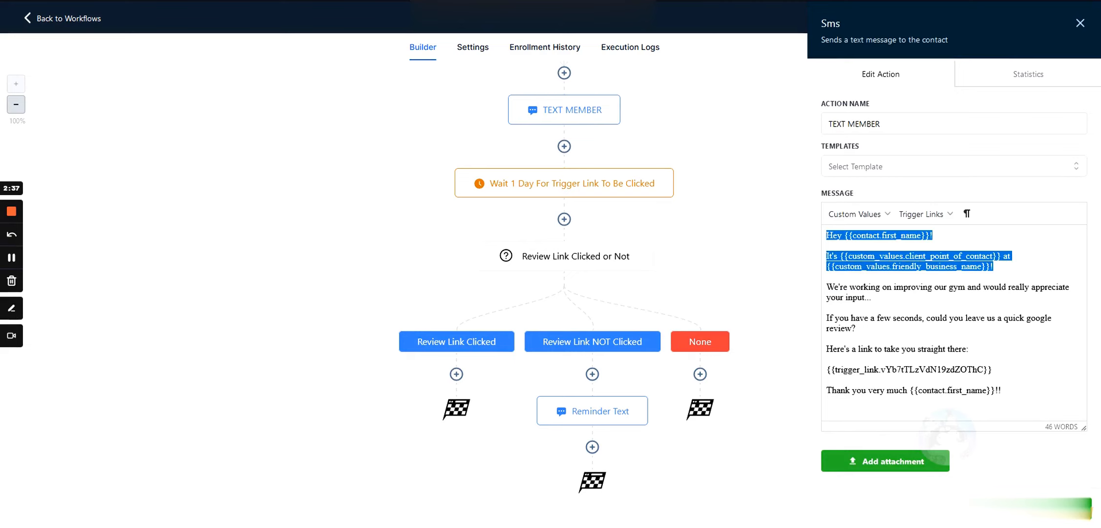
left_click_drag(993, 267, 810, 289)
left_click_drag(859, 329, 825, 294)
left_click(885, 349)
left_click_drag(992, 370, 826, 370)
left_click(827, 380)
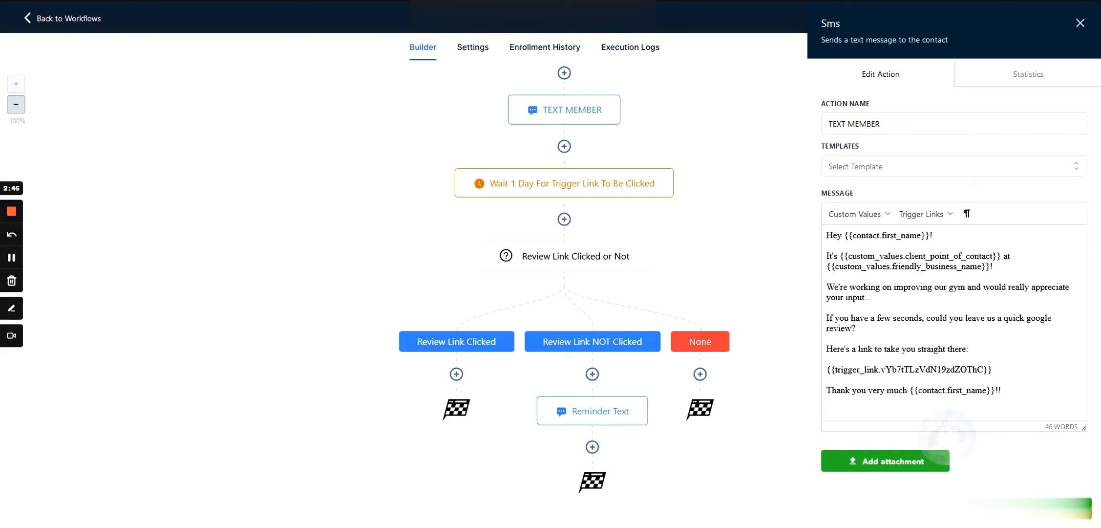
left_click_drag(992, 369, 826, 369)
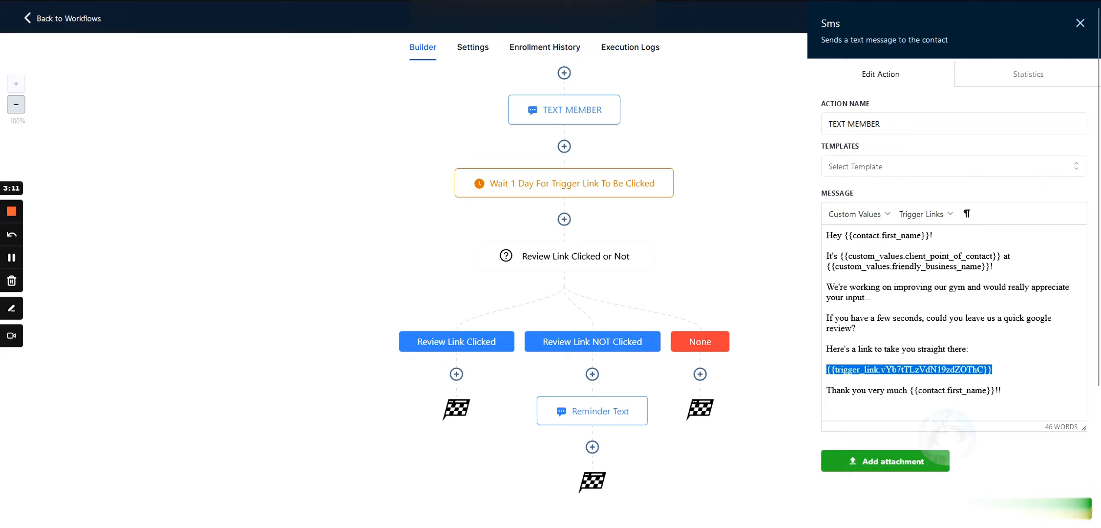
left_click(1080, 22)
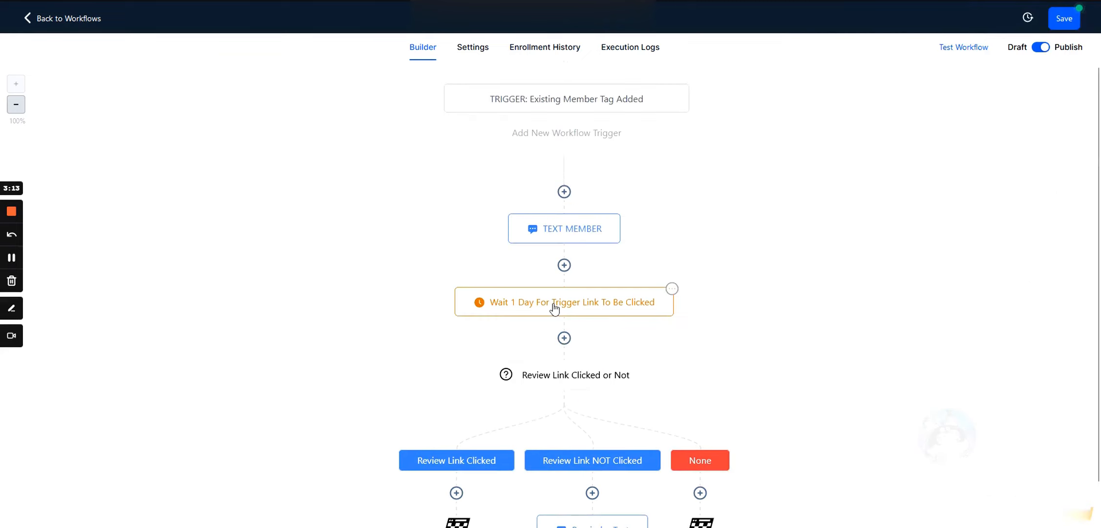
Step: Switch the wait action's timeout off and on again, set it to 1 day, and save the action
scroll(554, 307, "down", 2)
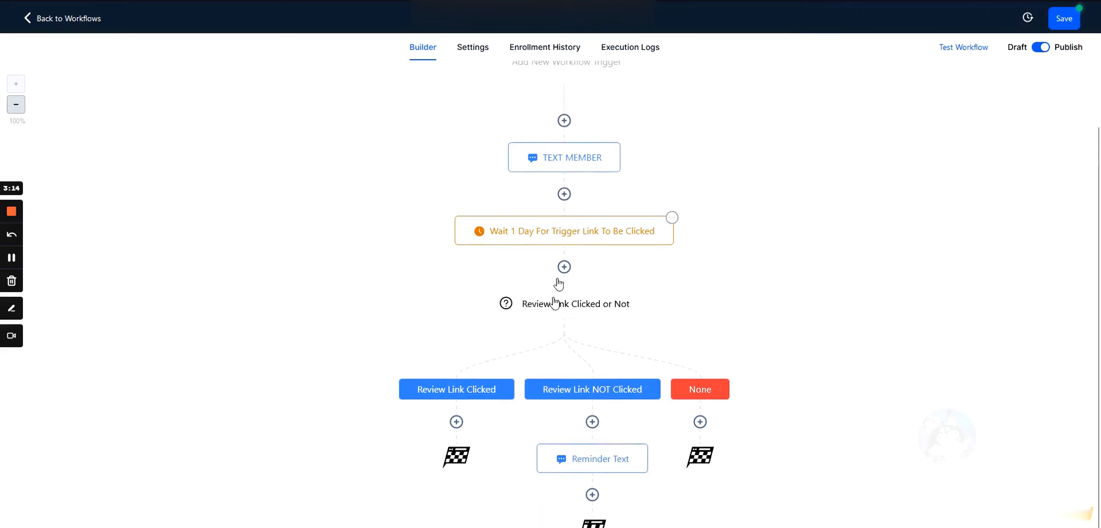
left_click(536, 231)
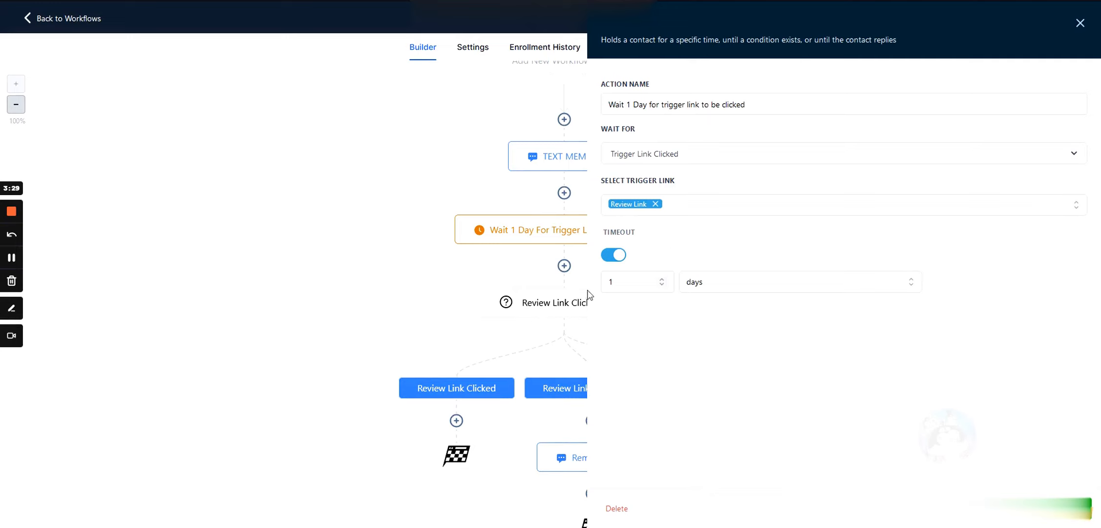
left_click(616, 254)
left_click(613, 254)
type("1")
left_click(642, 315)
left_click(1060, 509)
scroll(614, 331, "down", 1)
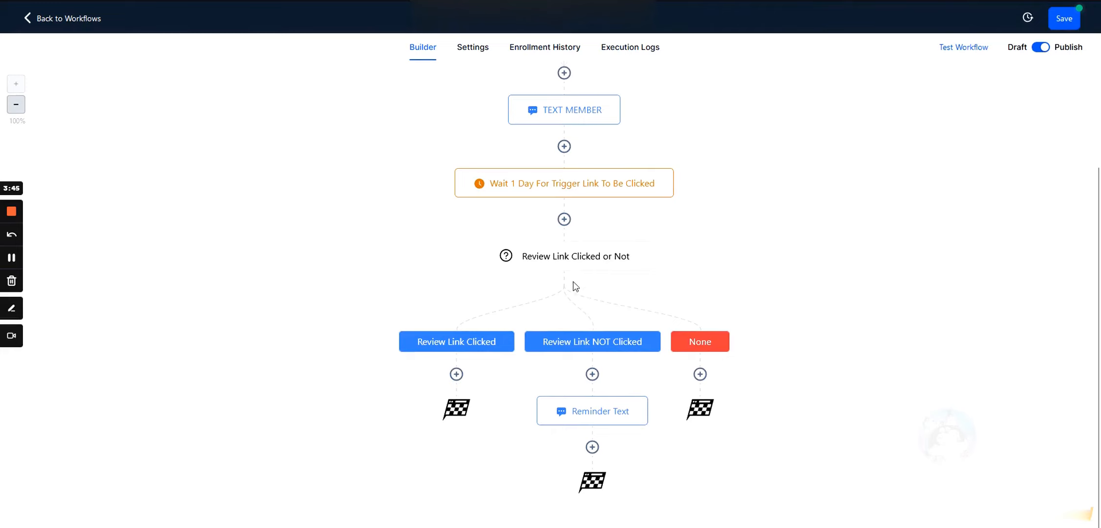
Step: Examine both branches' conditions in the Review Link Clicked or Not step, and close it without changes
left_click(560, 258)
scroll(639, 215, "down", 2)
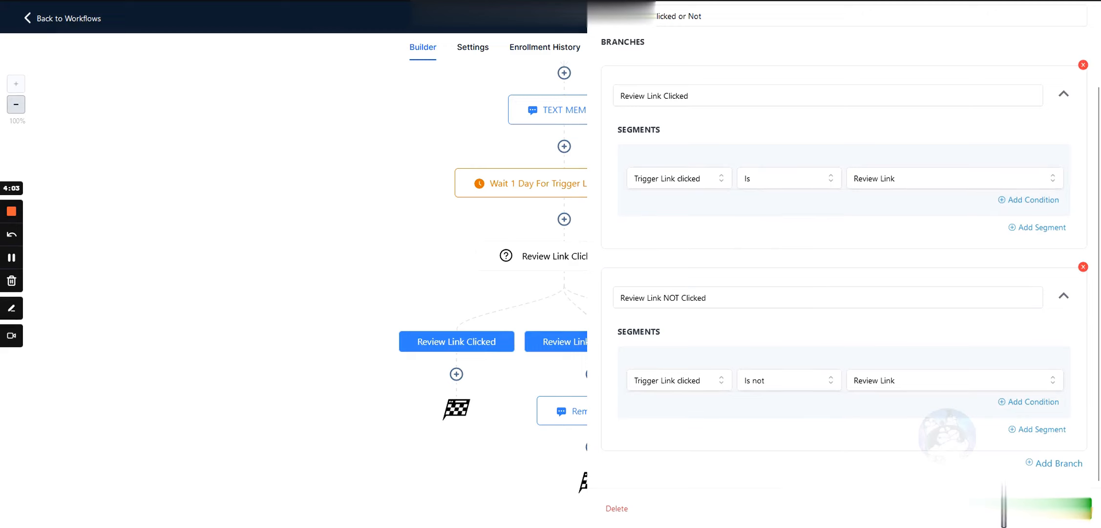
left_click(1004, 508)
Step: Check the trigger link in the TEXT MEMBER message, and close the SMS action without changes
scroll(606, 288, "up", 3)
left_click(580, 235)
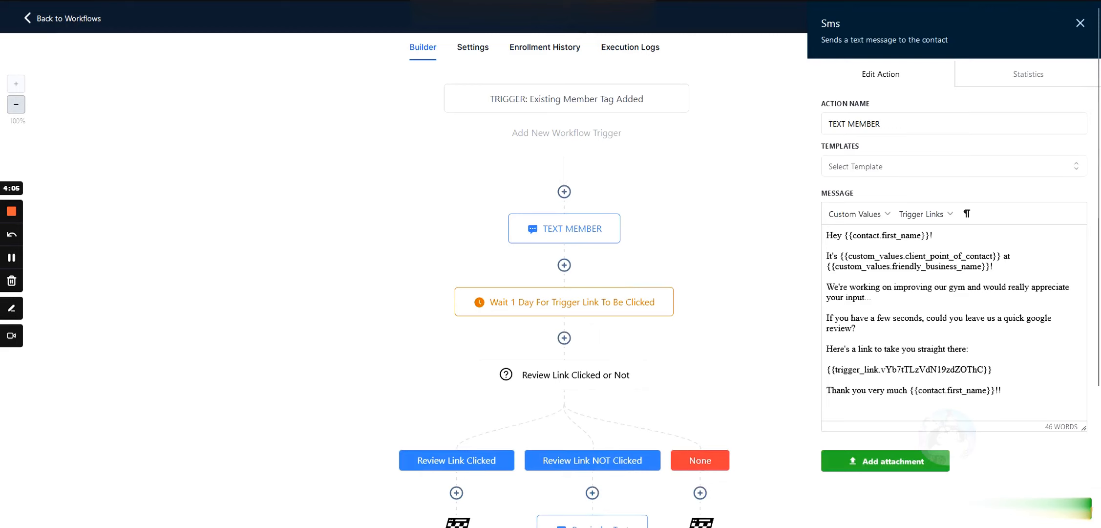
triple_click(879, 370)
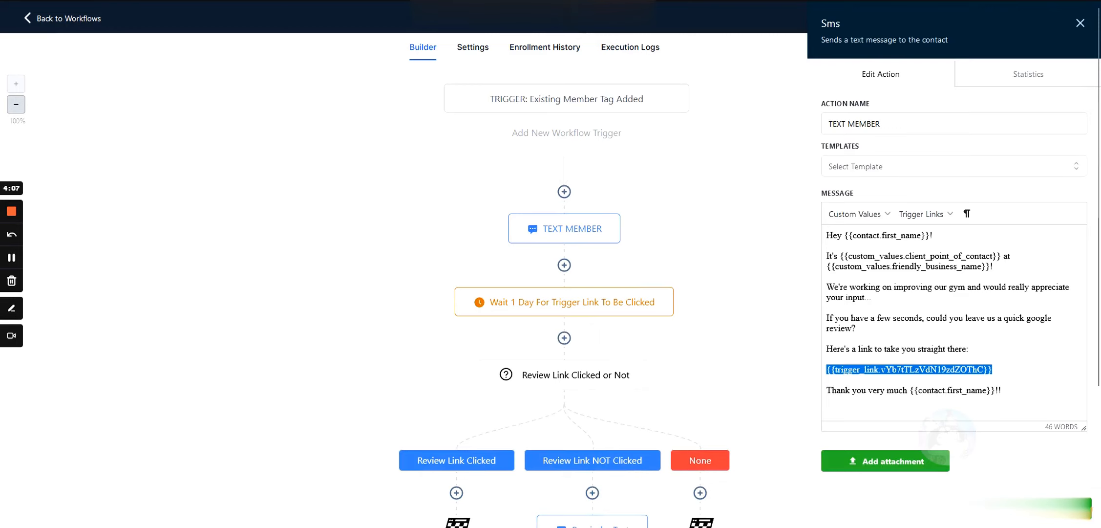
left_click(1004, 508)
scroll(635, 342, "down", 3)
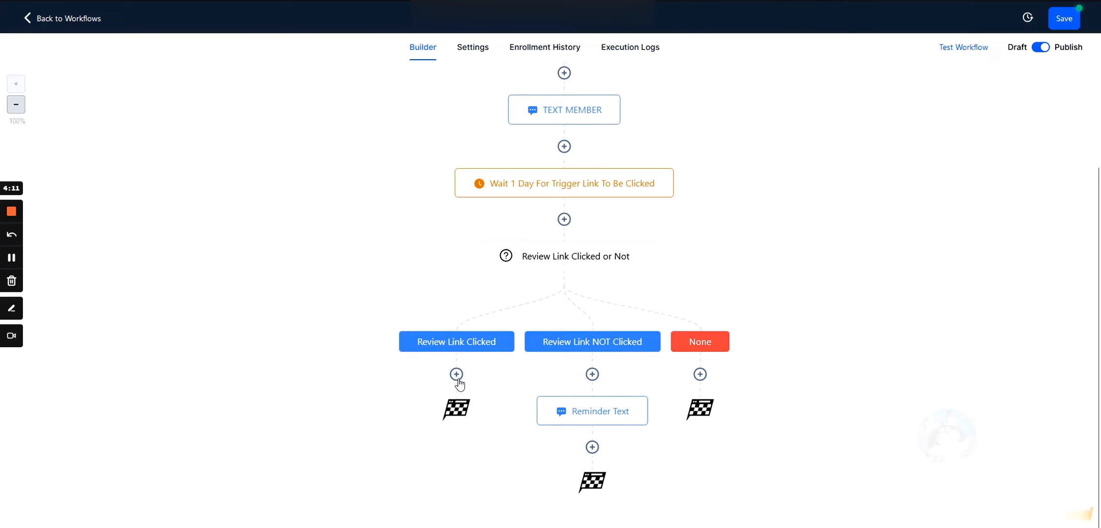
left_click_drag(469, 427, 429, 407)
left_click_drag(491, 332, 446, 376)
left_click_drag(429, 310, 445, 341)
Step: Review the Reminder Text message, including its review request, trigger link and sign-off, and close the action
left_click(596, 414)
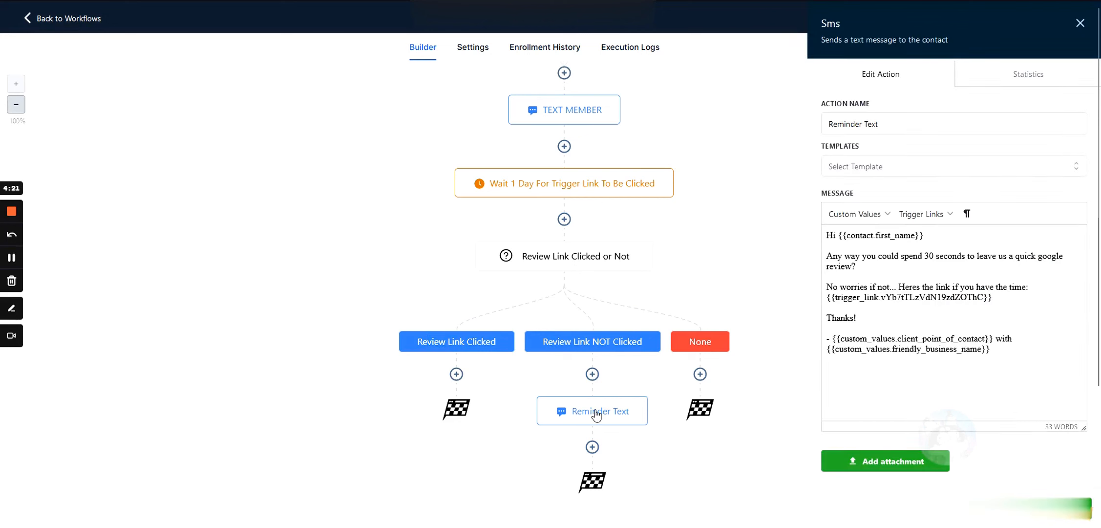
triple_click(815, 259)
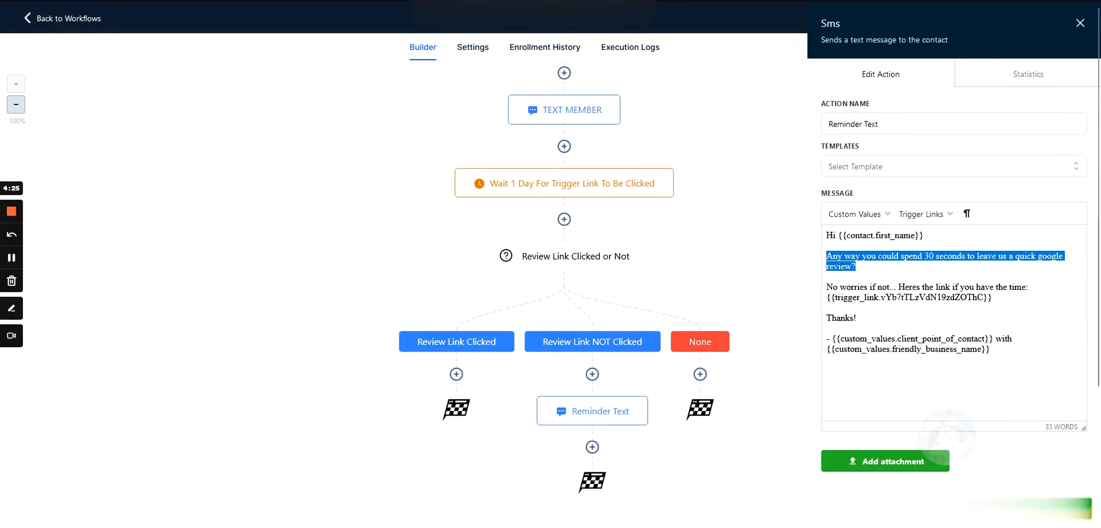
left_click_drag(992, 297, 827, 297)
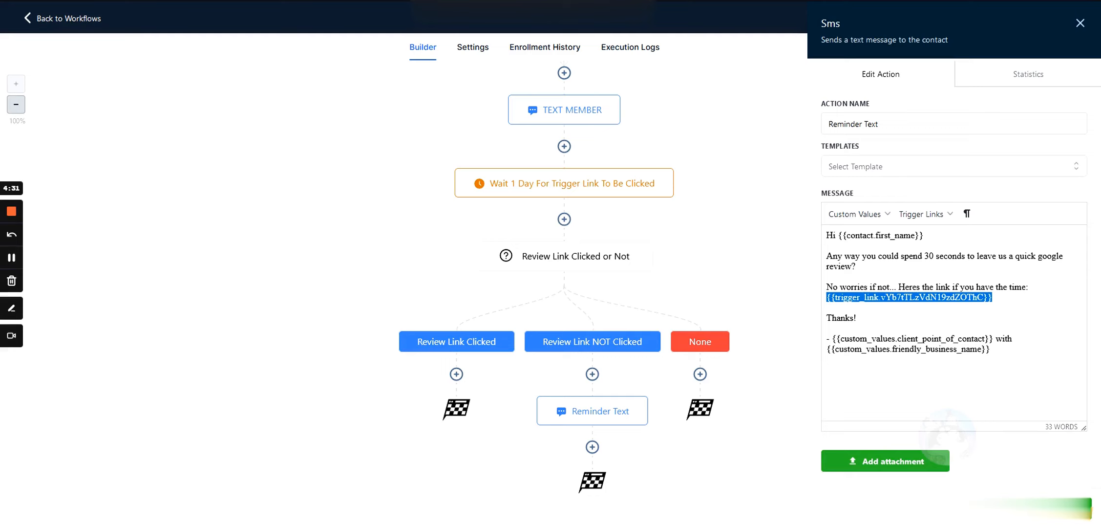
left_click_drag(992, 349, 810, 340)
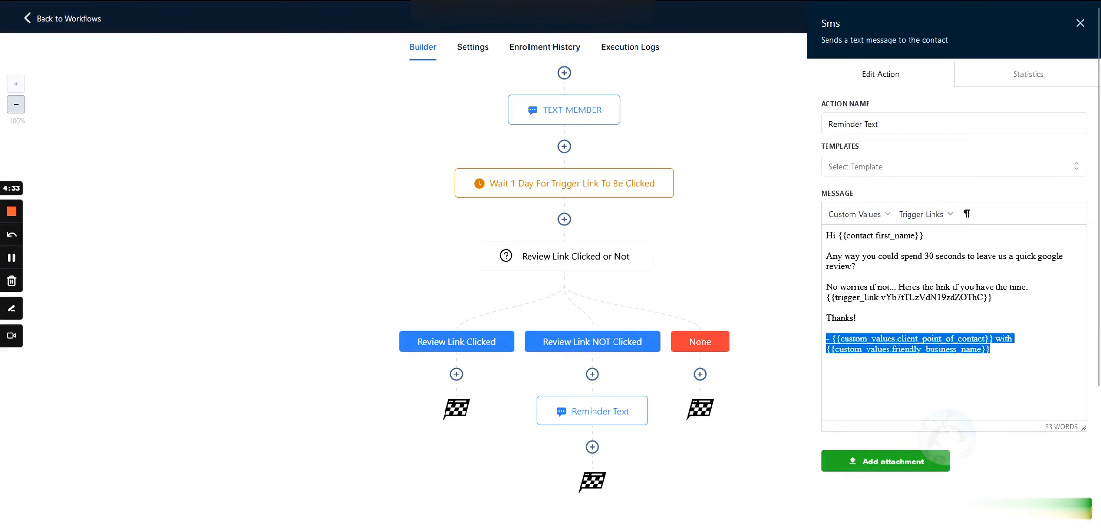
left_click(860, 318)
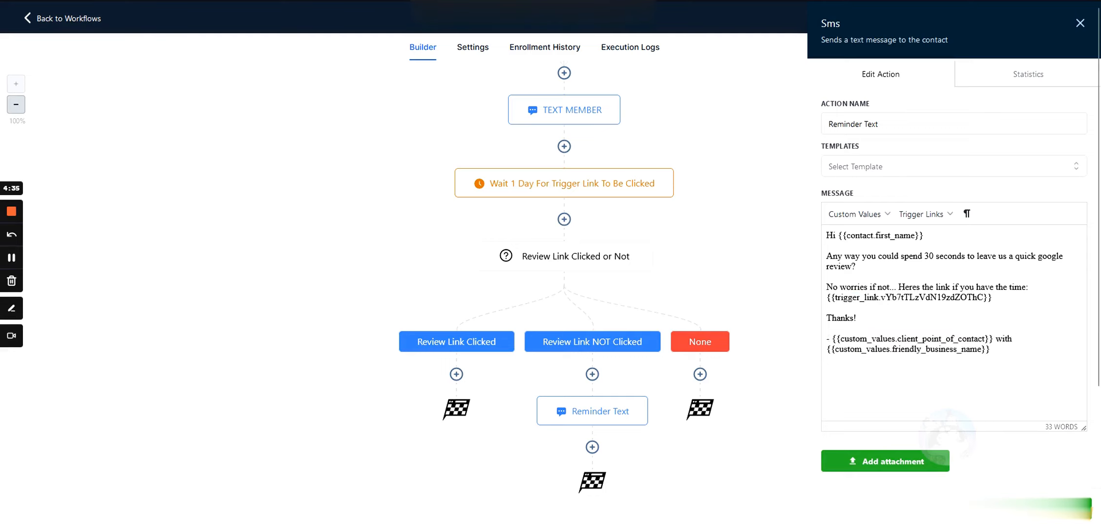
left_click(684, 399)
scroll(596, 346, "up", 1)
scroll(530, 307, "down", 1)
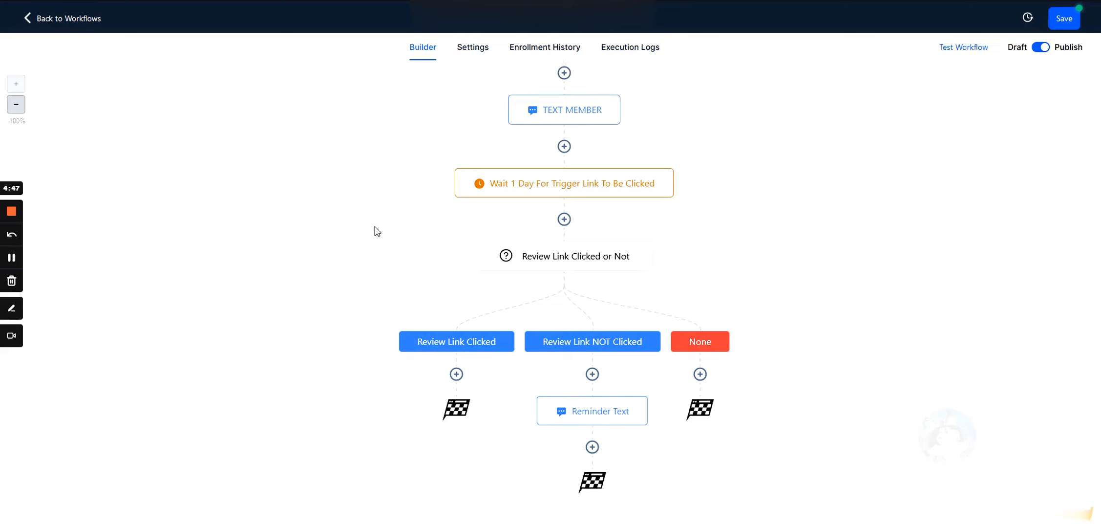
Step: Reopen the TEXT MEMBER SMS action to check it once more, and close its settings
scroll(375, 230, "up", 3)
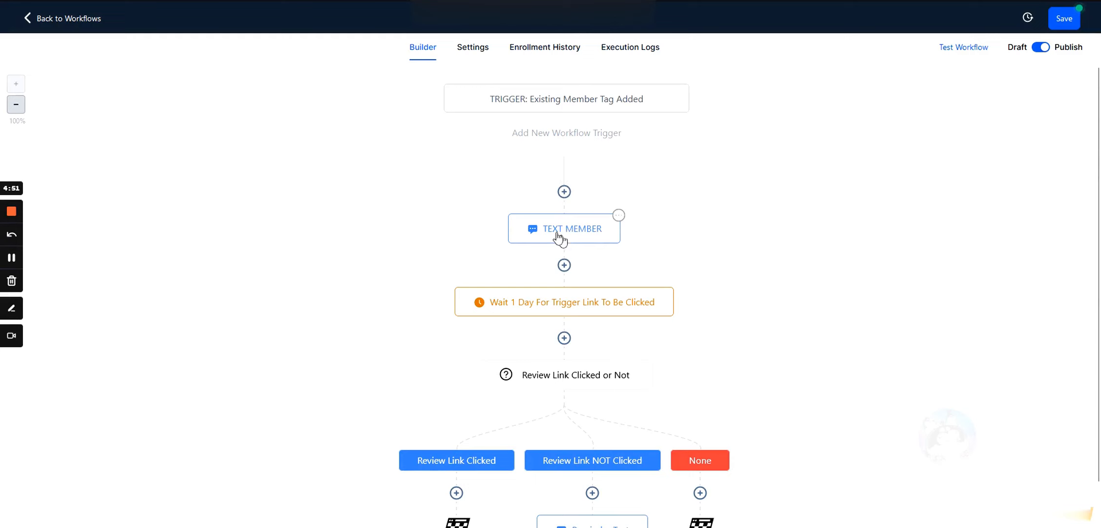
left_click(558, 236)
left_click(1058, 509)
scroll(447, 257, "down", 2)
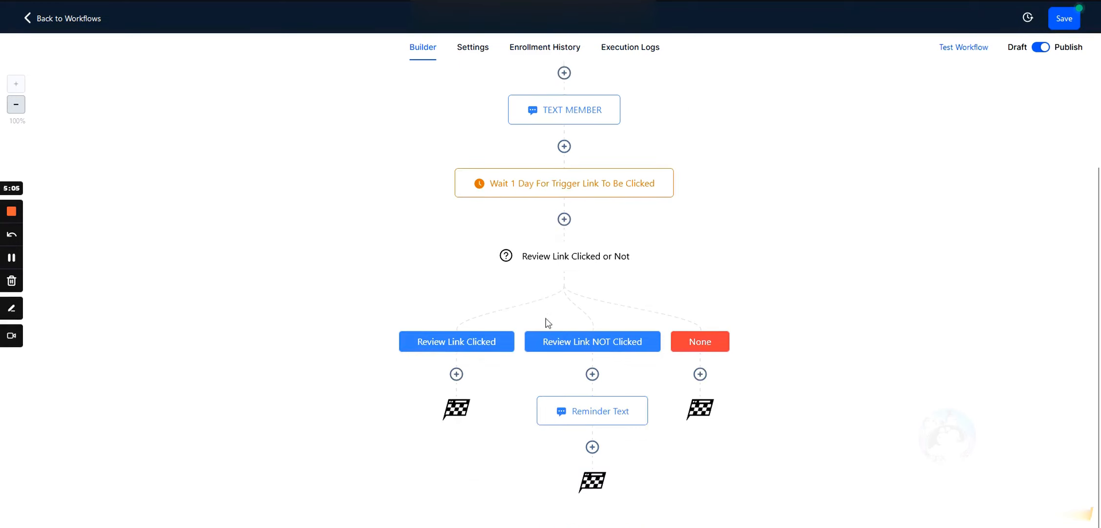
left_click(564, 146)
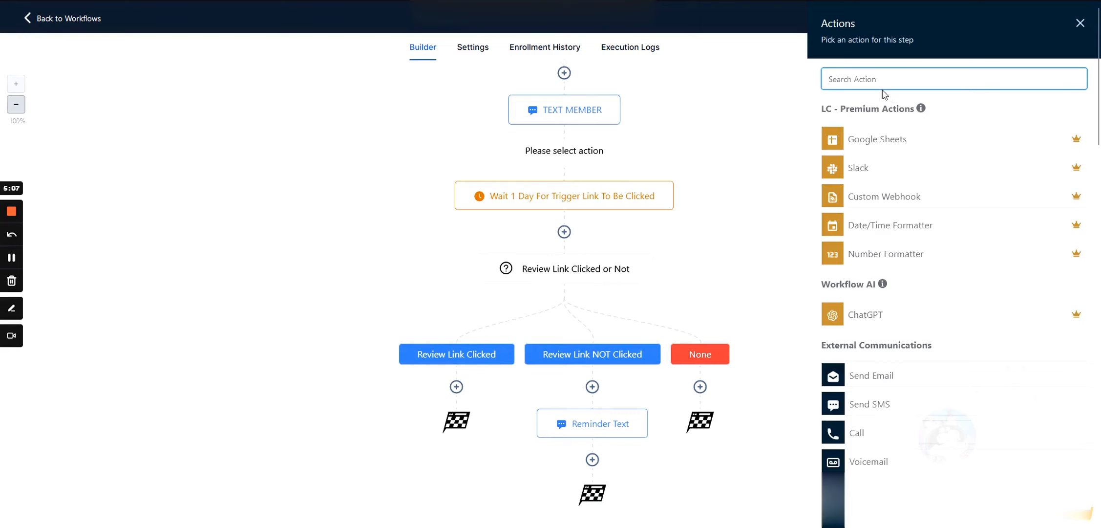
type("if")
left_click(861, 159)
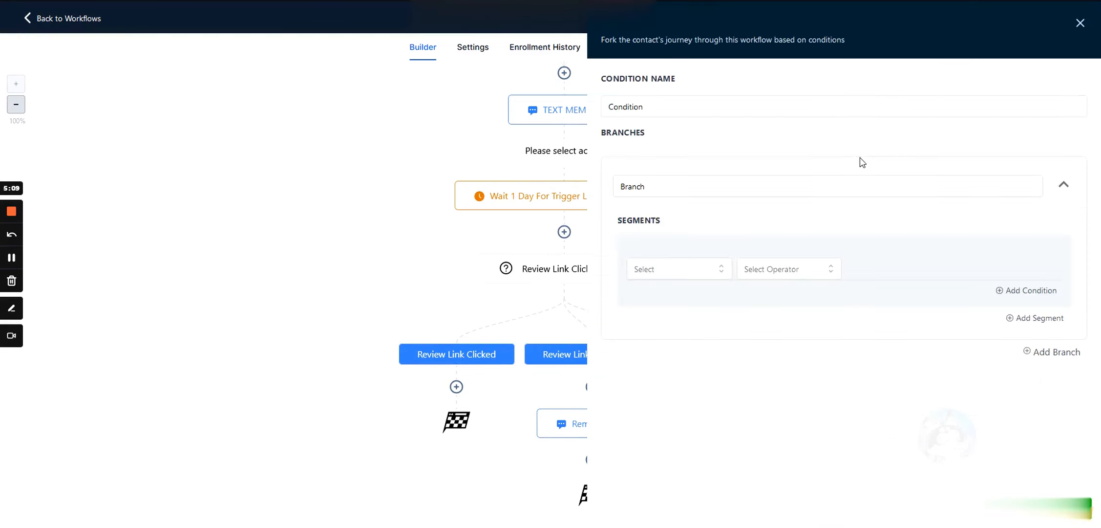
double_click(633, 186)
type("0-3")
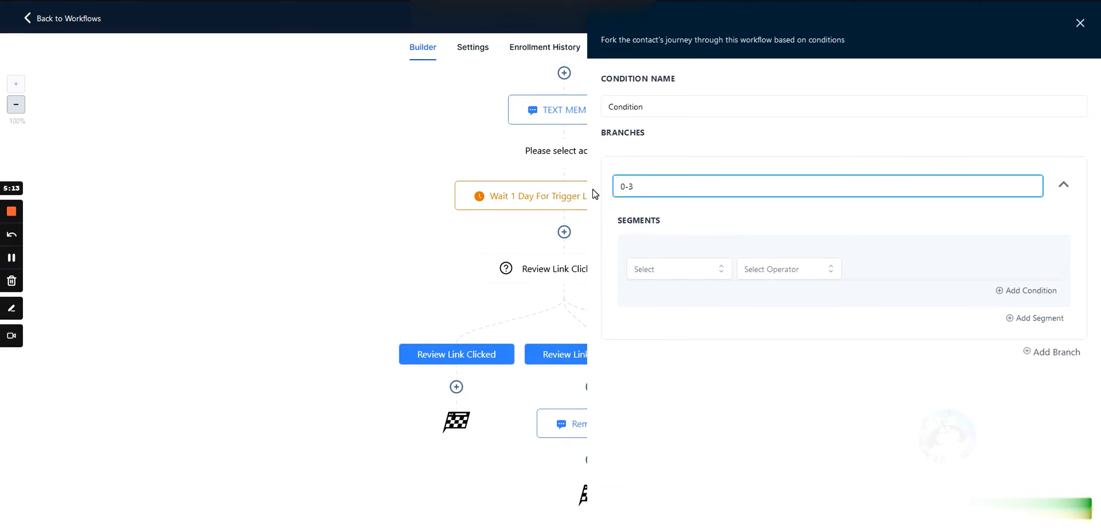
left_click(665, 271)
scroll(665, 342, "down", 5)
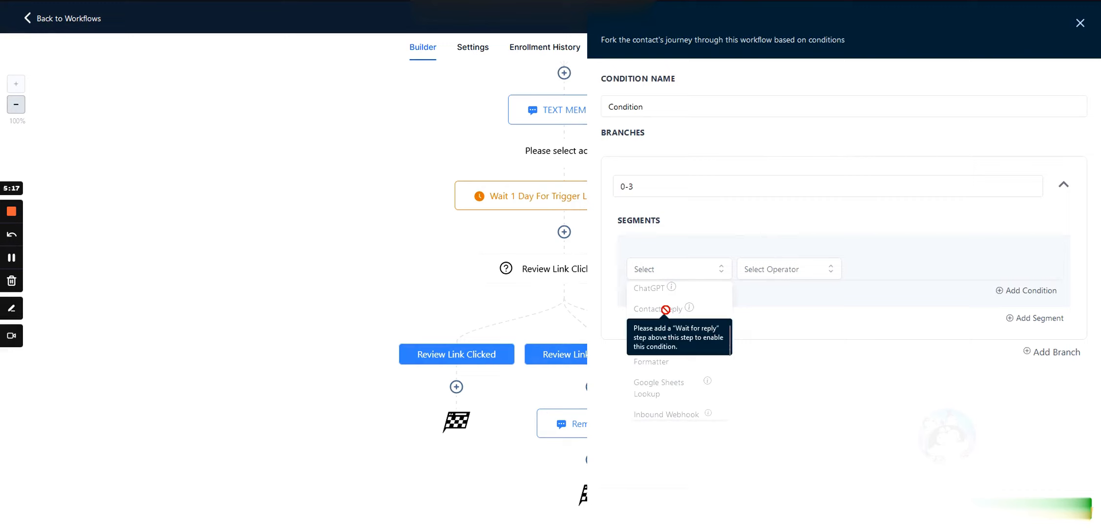
scroll(666, 342, "up", 5)
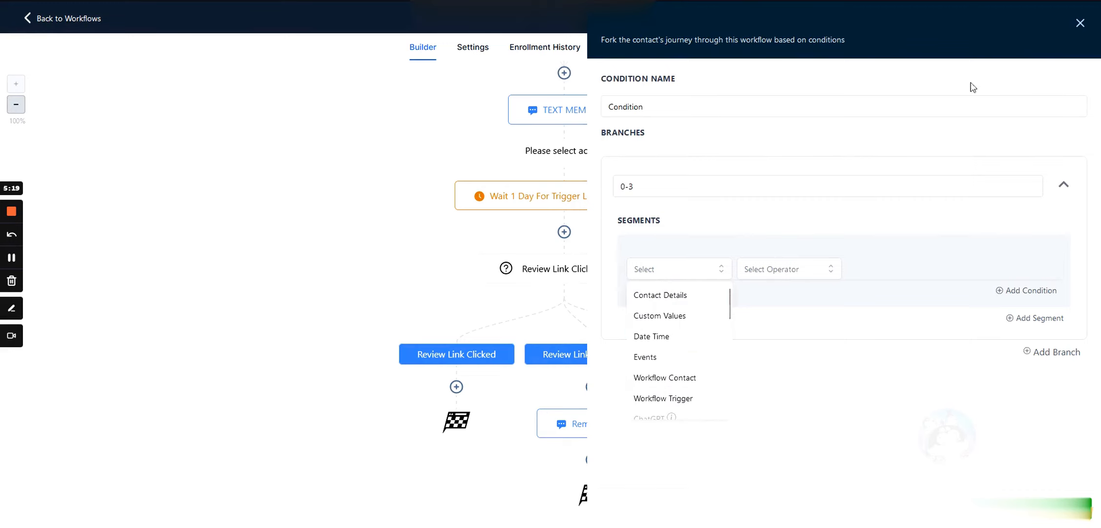
left_click(1080, 22)
Step: Insert a Wait action after TEXT MEMBER that waits for a Contact Reply to the TEXT MEMBER step, and save it
left_click(564, 145)
type("wait")
left_click(863, 138)
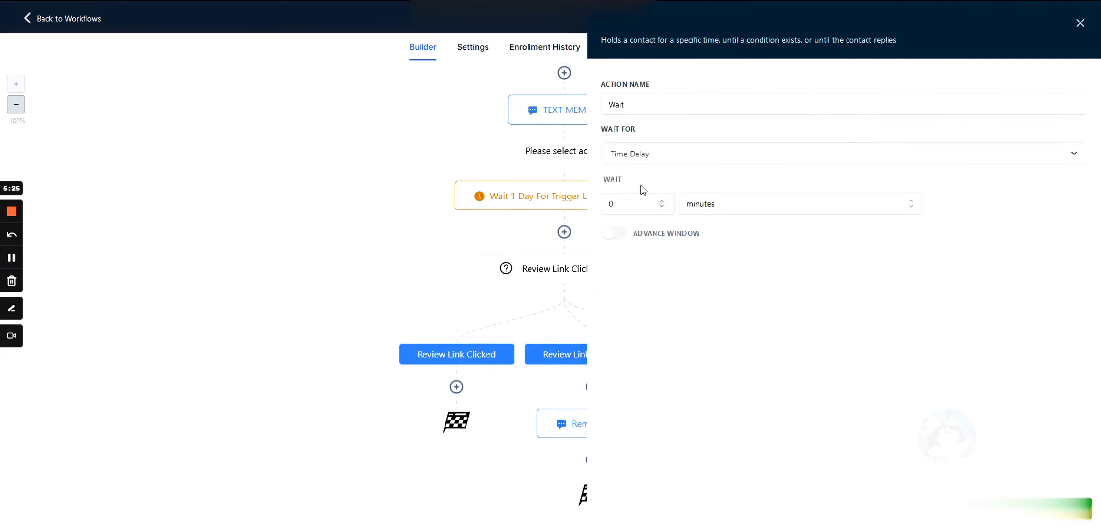
left_click(633, 155)
scroll(660, 268, "down", 2)
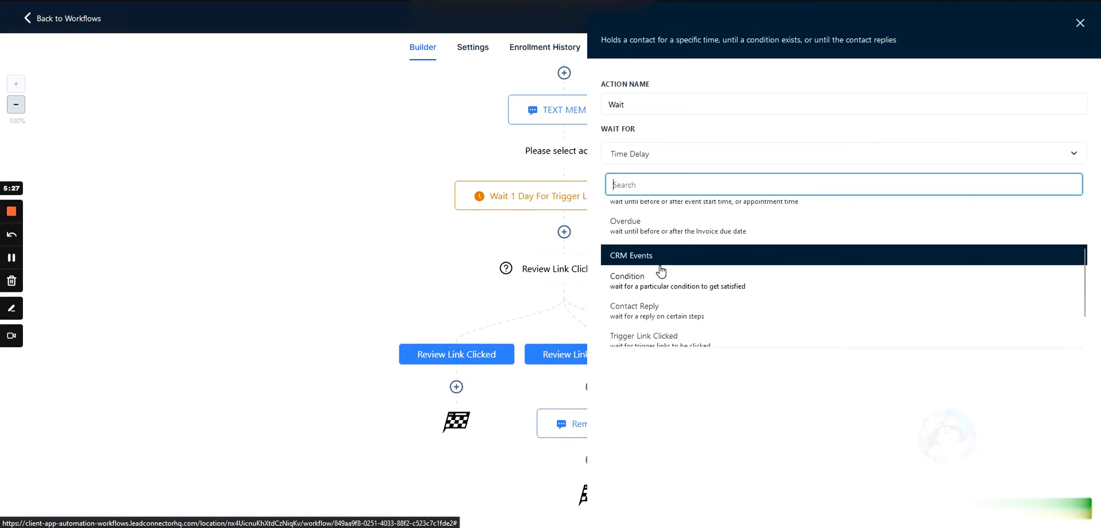
left_click(646, 308)
left_click(635, 201)
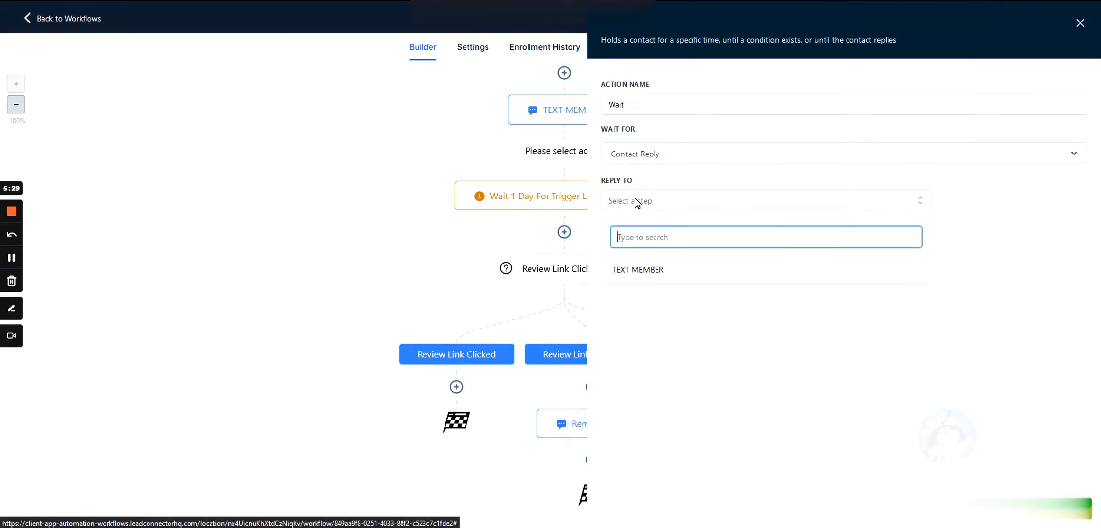
left_click(631, 274)
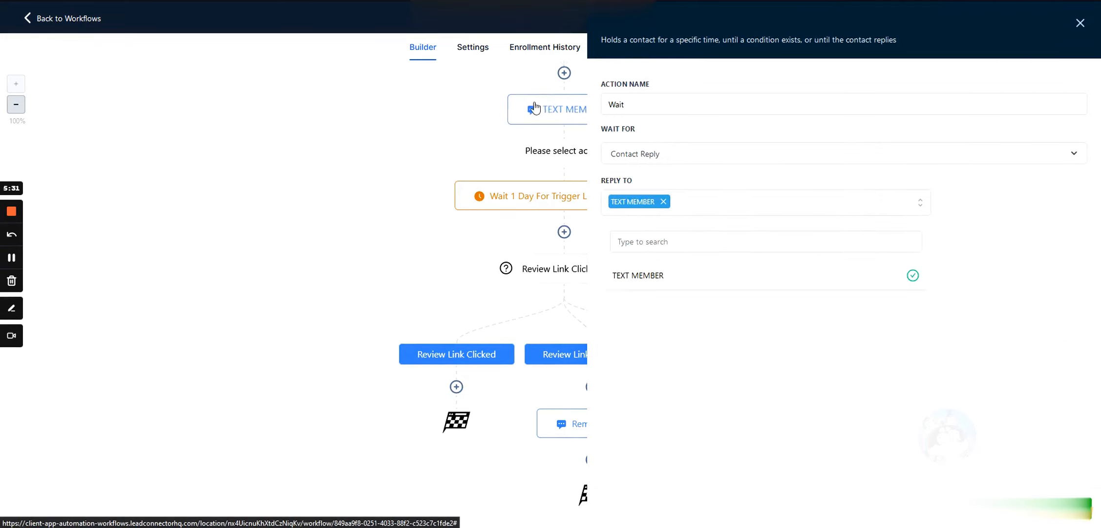
left_click(778, 346)
left_click(1065, 508)
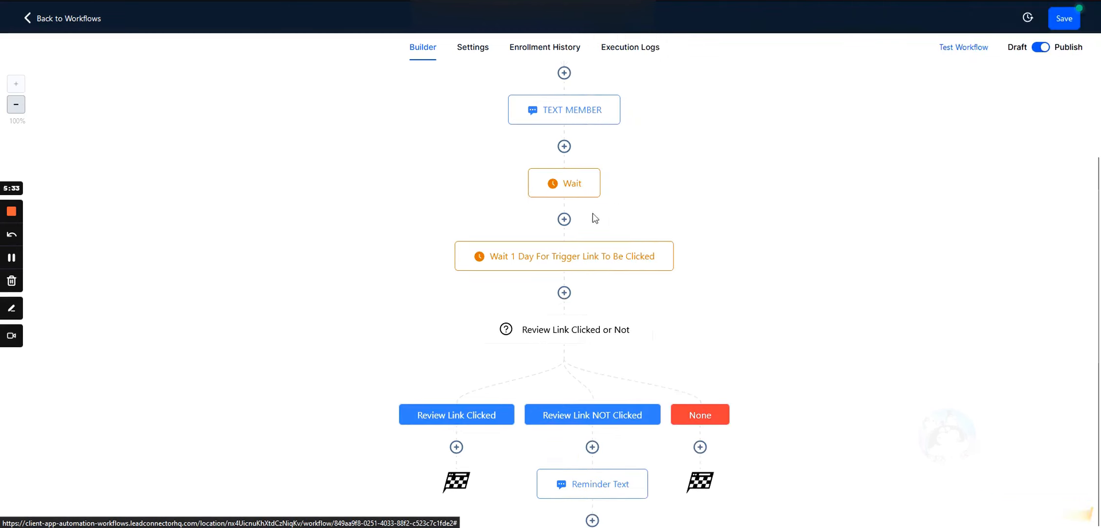
Step: Insert an If / Else action after the new Wait step and name its first branch 0-3
left_click(565, 220)
type("if")
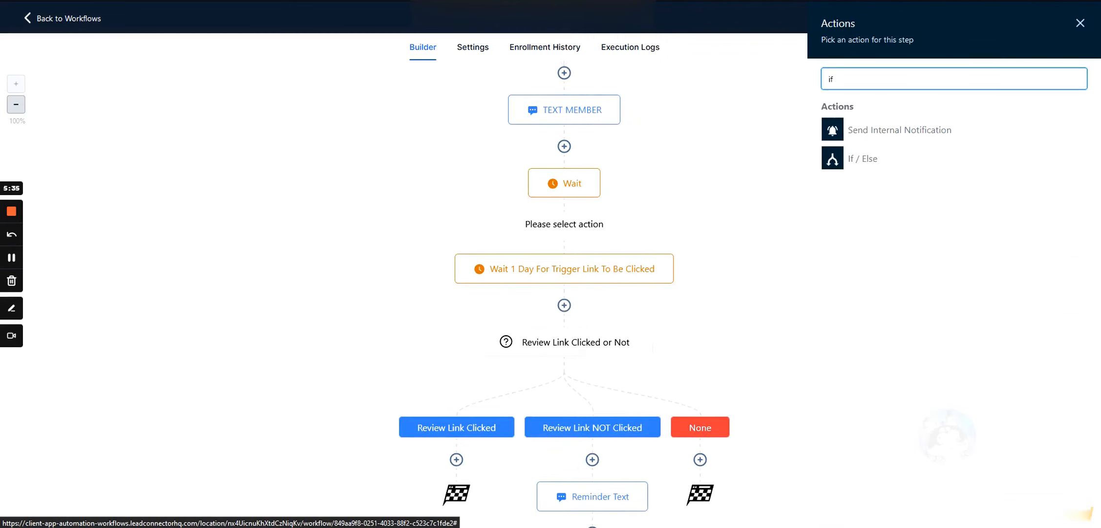
left_click(848, 161)
double_click(644, 186)
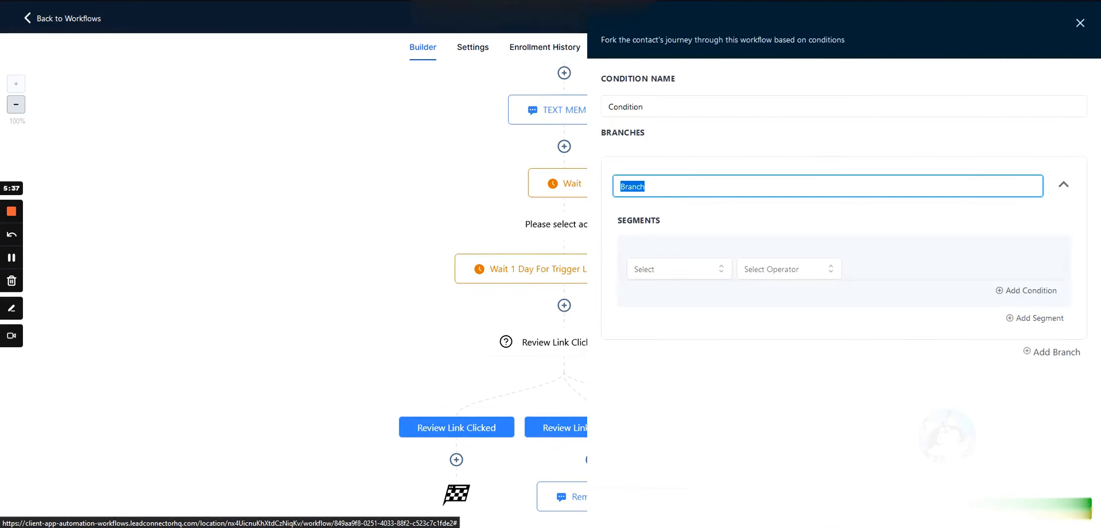
type("0-3")
Step: Set the 0-3 branch's first condition to Contact replied True from the Contact Reply options
left_click(675, 270)
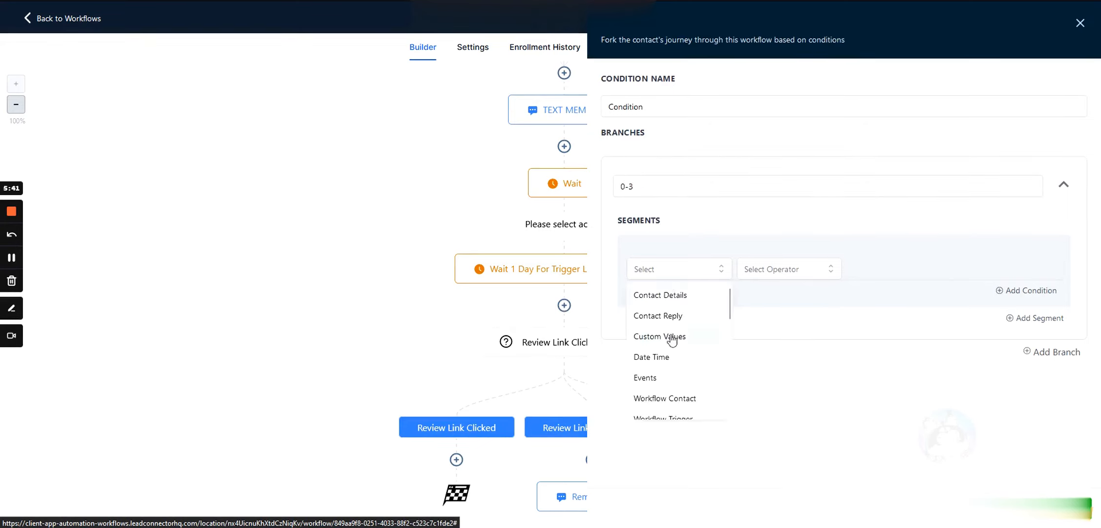
scroll(677, 355, "down", 3)
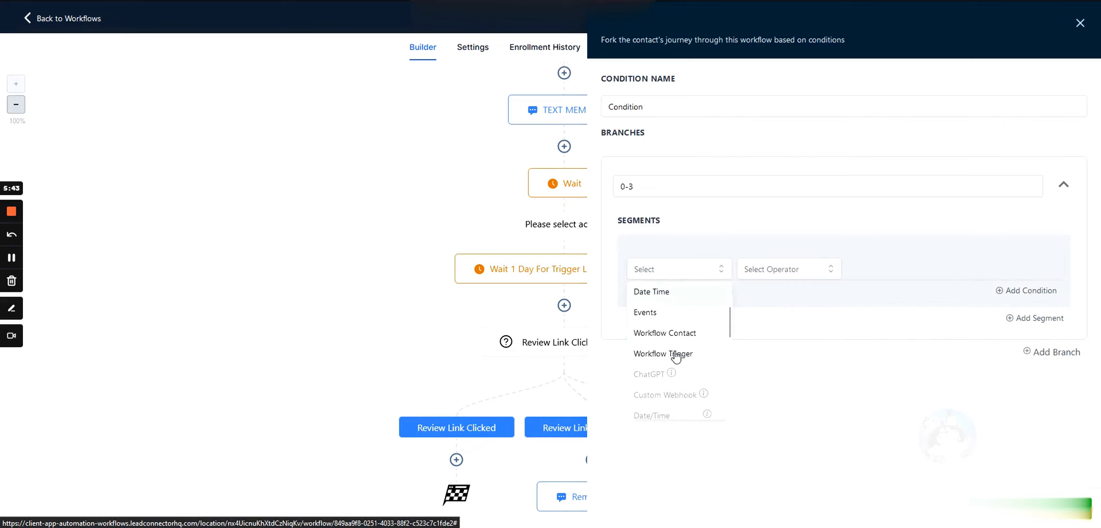
scroll(671, 375, "down", 1)
scroll(671, 375, "up", 5)
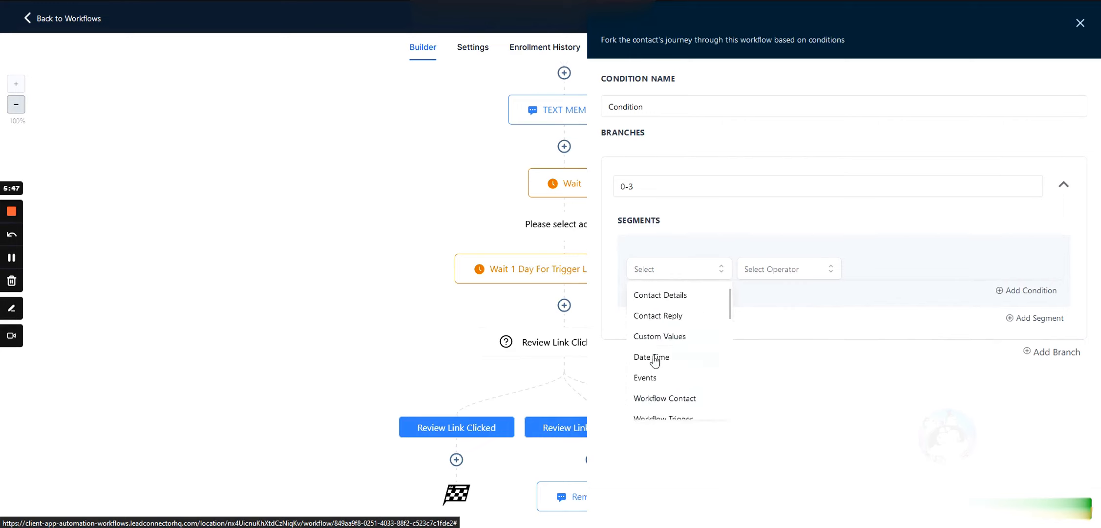
left_click(660, 316)
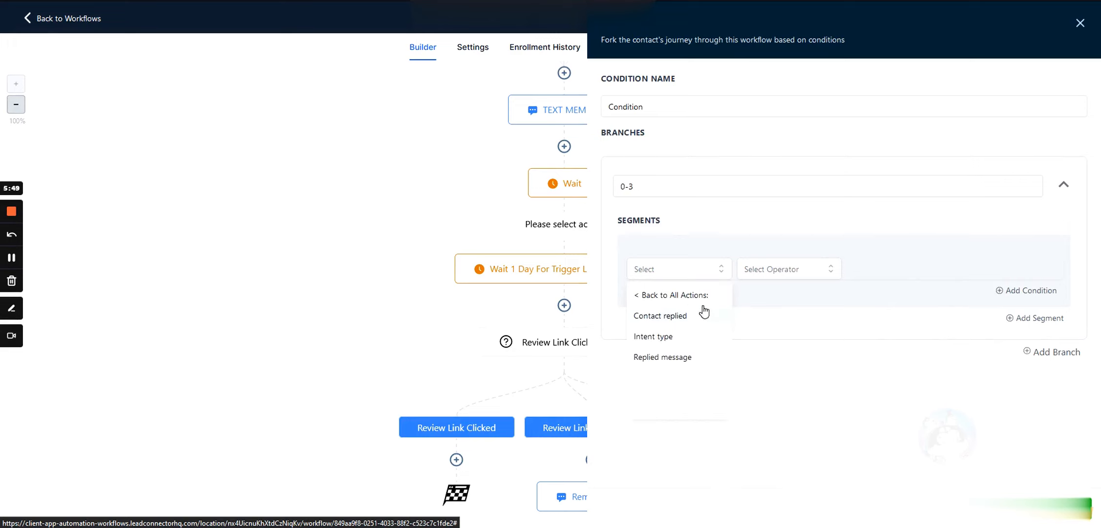
left_click(682, 318)
left_click(769, 276)
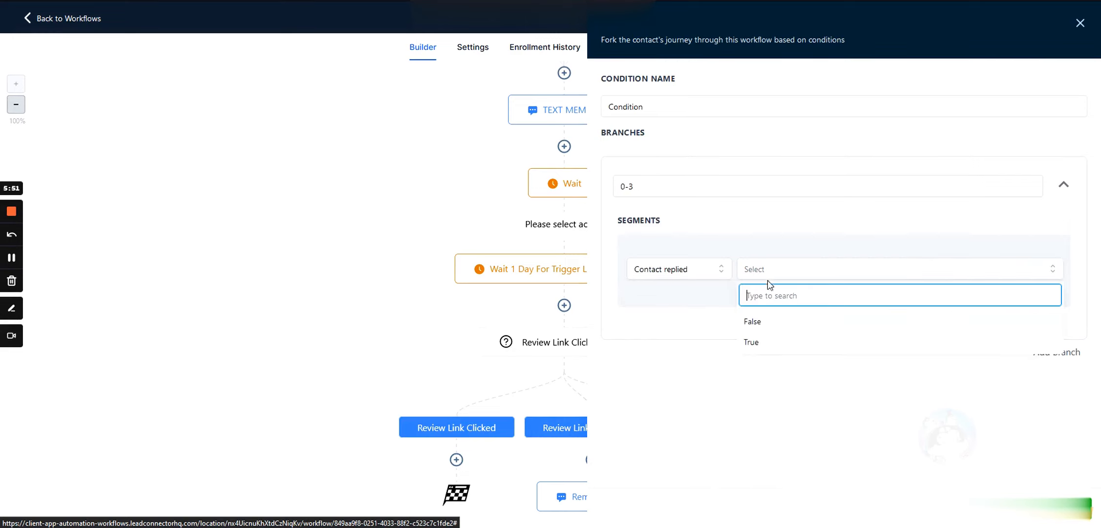
left_click(761, 344)
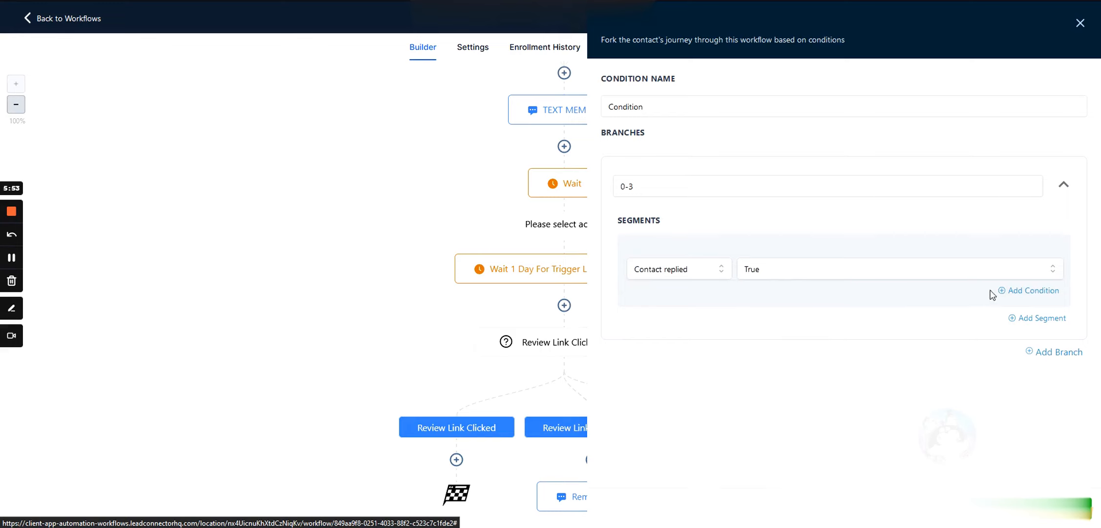
Step: Add a condition to the 0-3 branch requiring that the Replied message Is 0
left_click(1015, 290)
left_click(684, 318)
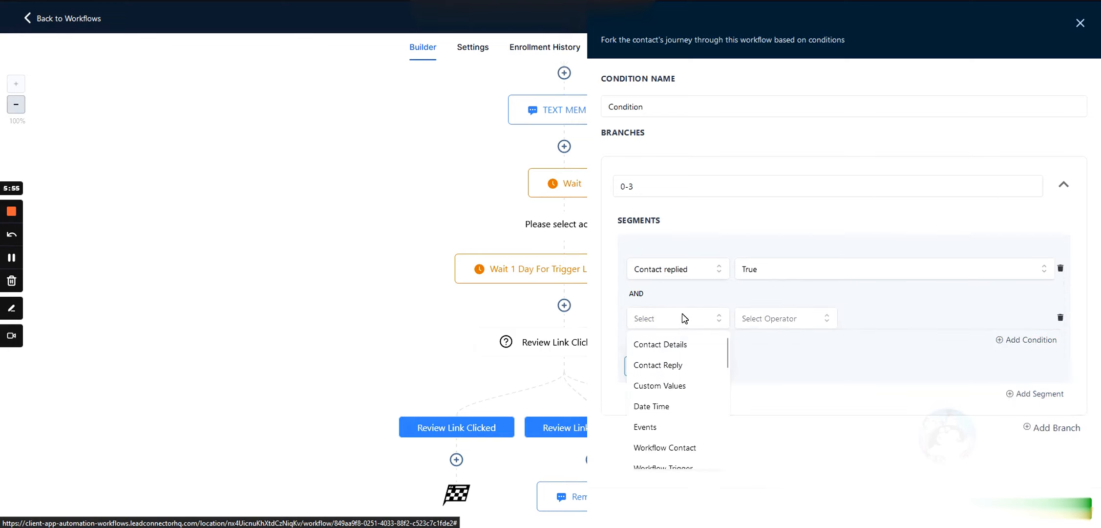
left_click(672, 365)
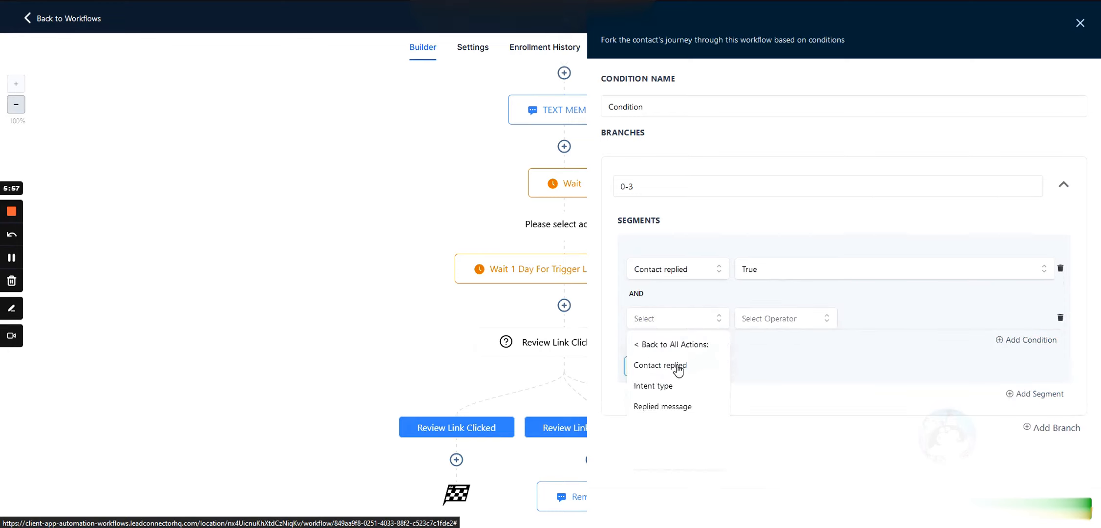
left_click(662, 406)
left_click(758, 327)
left_click(750, 344)
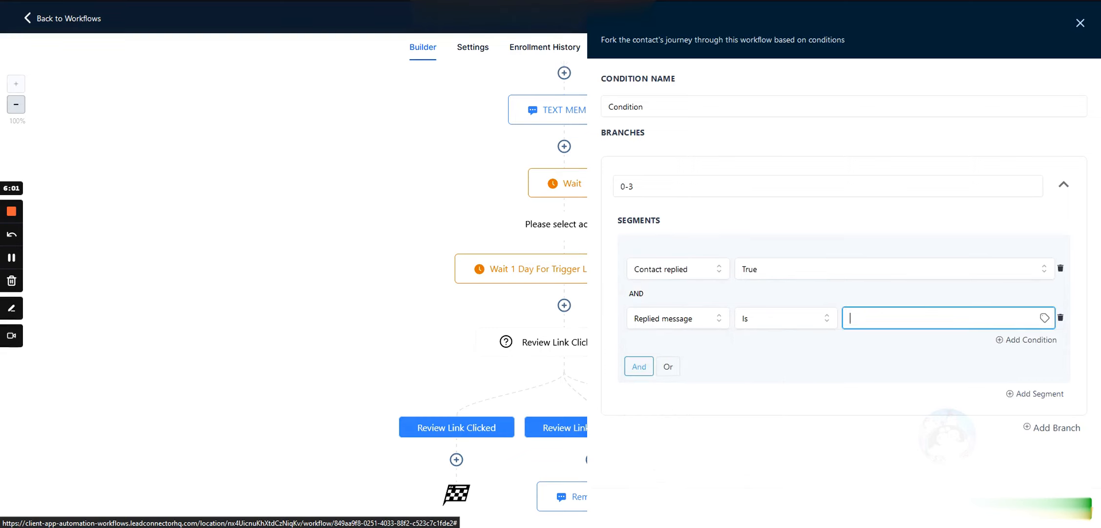
type("0")
Step: Add another condition to the 0-3 branch requiring that the Replied message Is 1
left_click(1008, 340)
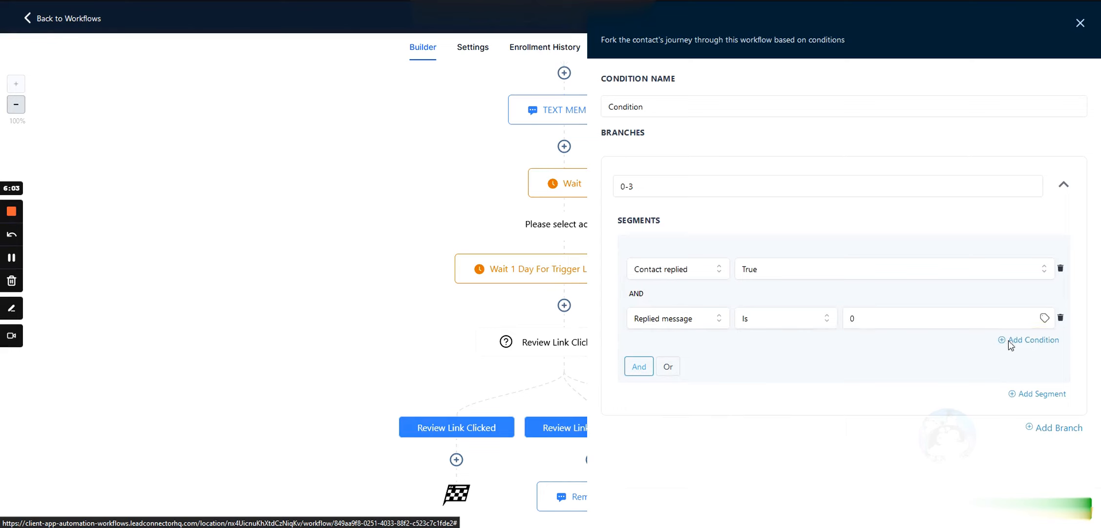
left_click(686, 365)
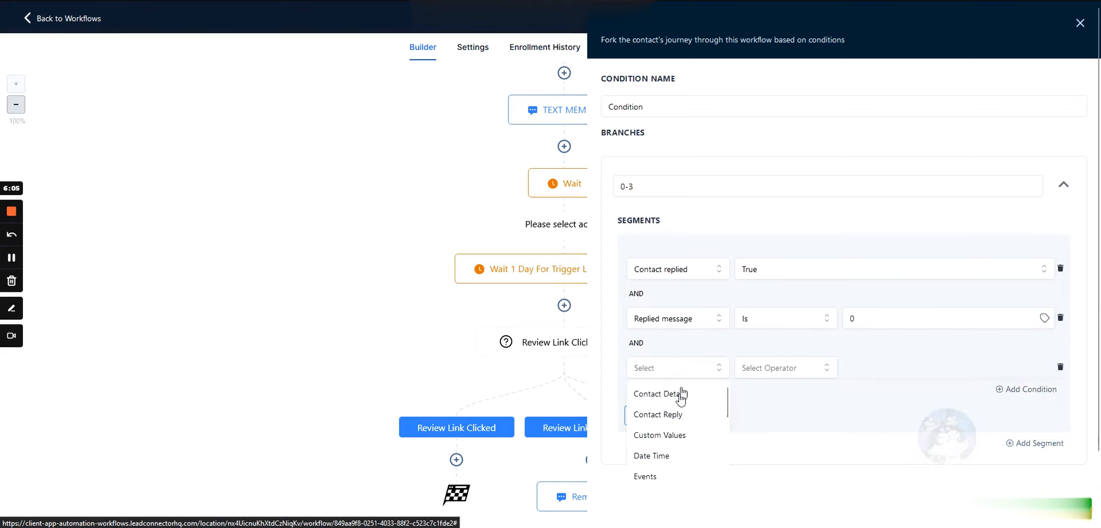
left_click(665, 415)
left_click(676, 454)
left_click(775, 372)
left_click(757, 394)
type("1")
Step: Add a second branch to the condition and name it 4/5
left_click(831, 414)
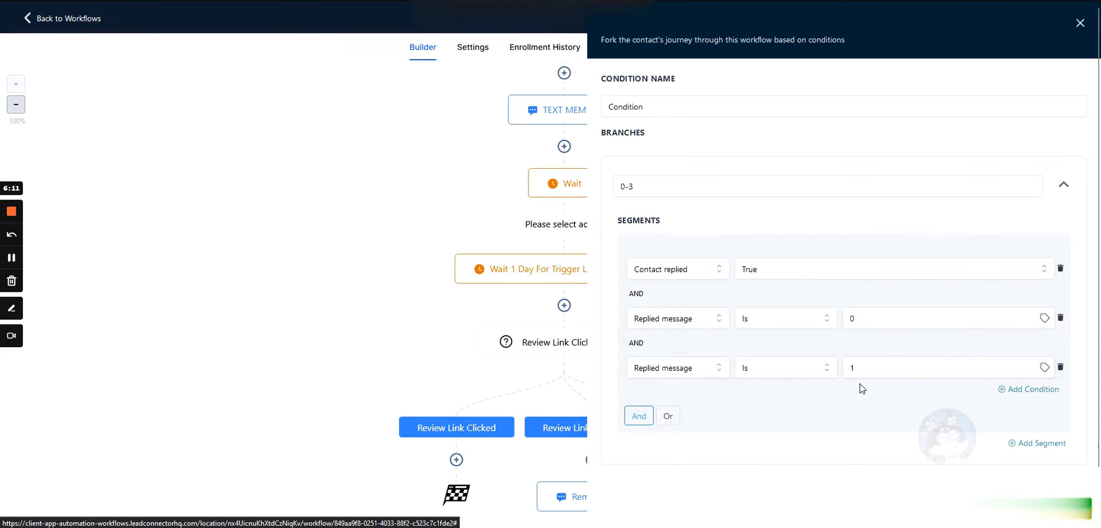
scroll(794, 424, "down", 1)
left_click(1041, 459)
scroll(743, 360, "down", 4)
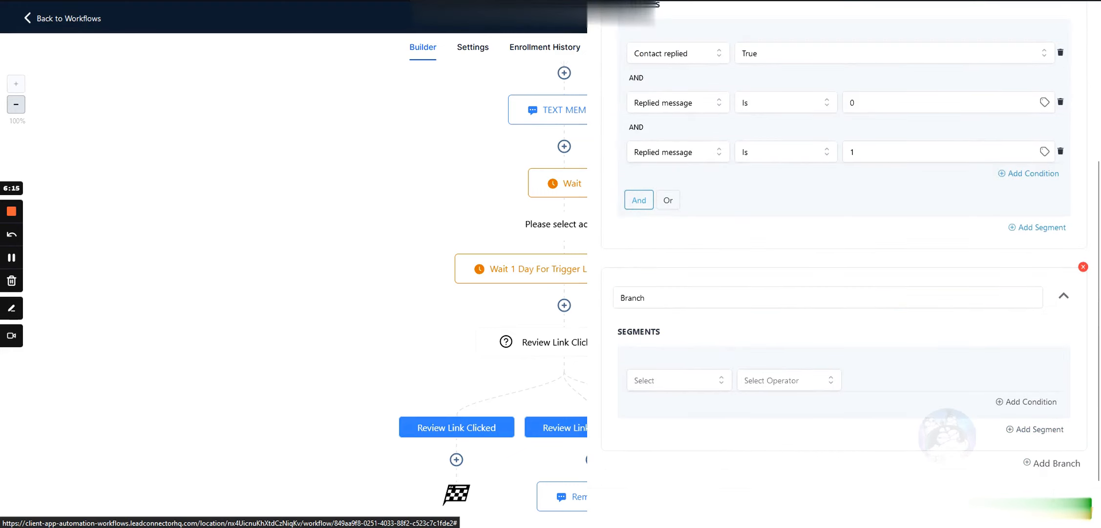
double_click(633, 298)
type("4/5")
Step: Set the 4/5 branch's first condition to Replied message Is 4
left_click(662, 379)
left_click(669, 425)
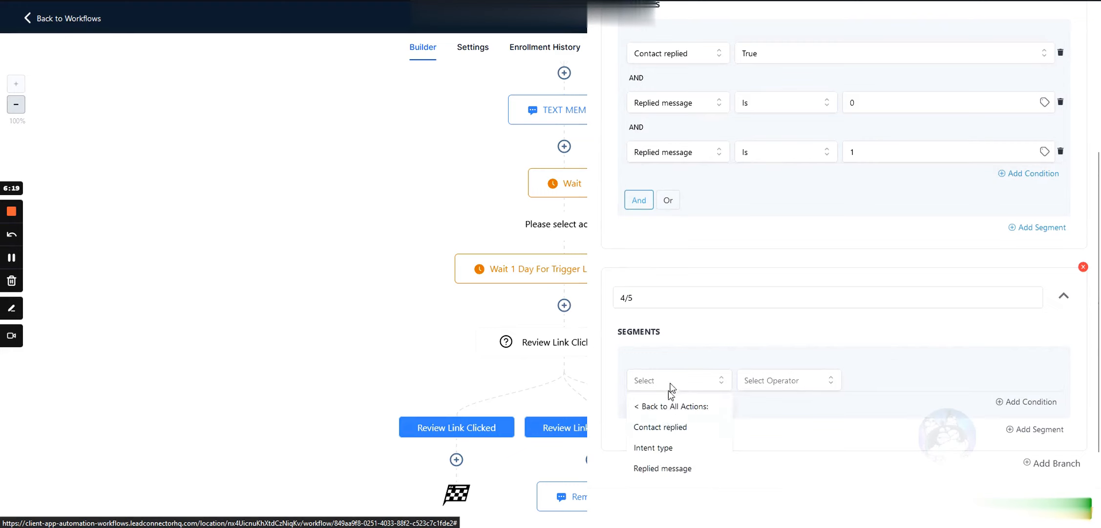
left_click(657, 468)
left_click(765, 381)
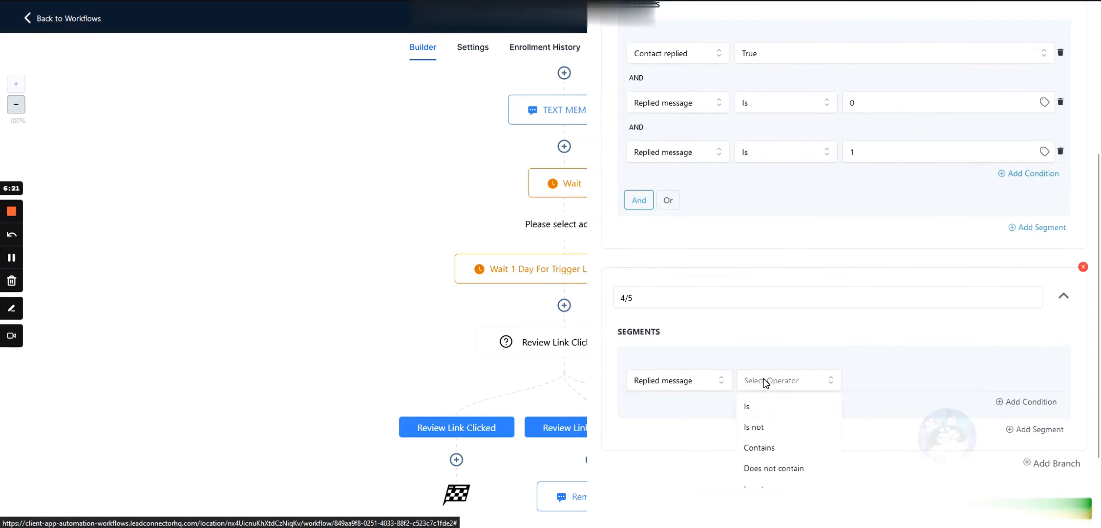
left_click(755, 408)
type("4")
Step: Add a second condition to the 4/5 branch requiring that the Replied message Is 5
left_click(1015, 404)
left_click(675, 430)
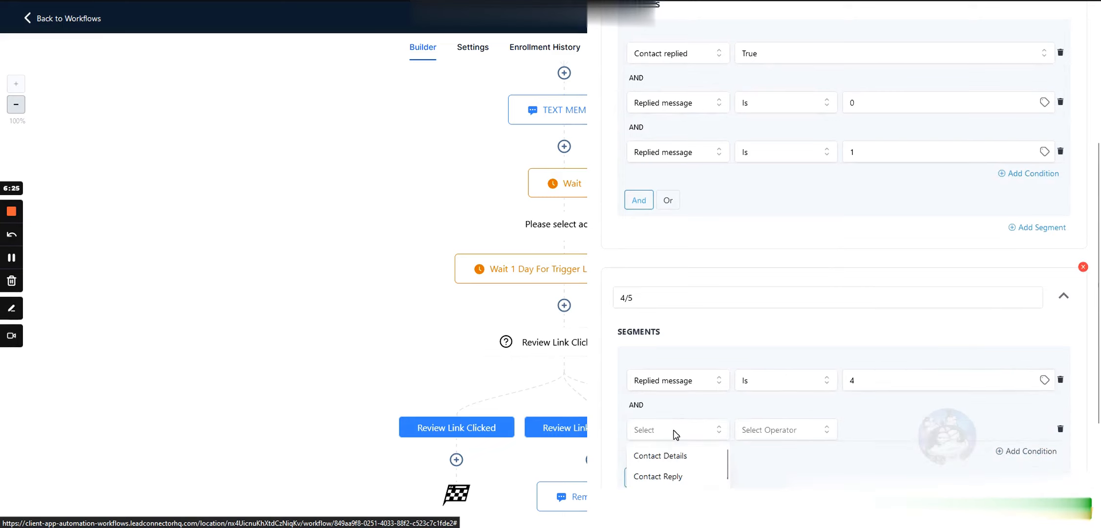
left_click(659, 466)
left_click(659, 452)
left_click(775, 364)
left_click(762, 383)
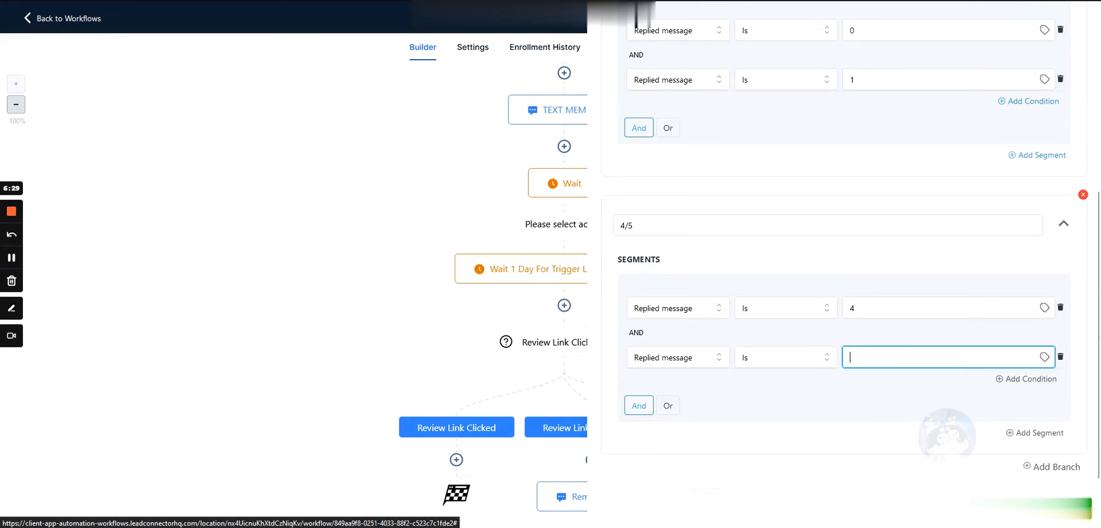
Step: Delete the Contact replied condition from the 0-3 branch and save the If / Else action
scroll(850, 398, "up", 6)
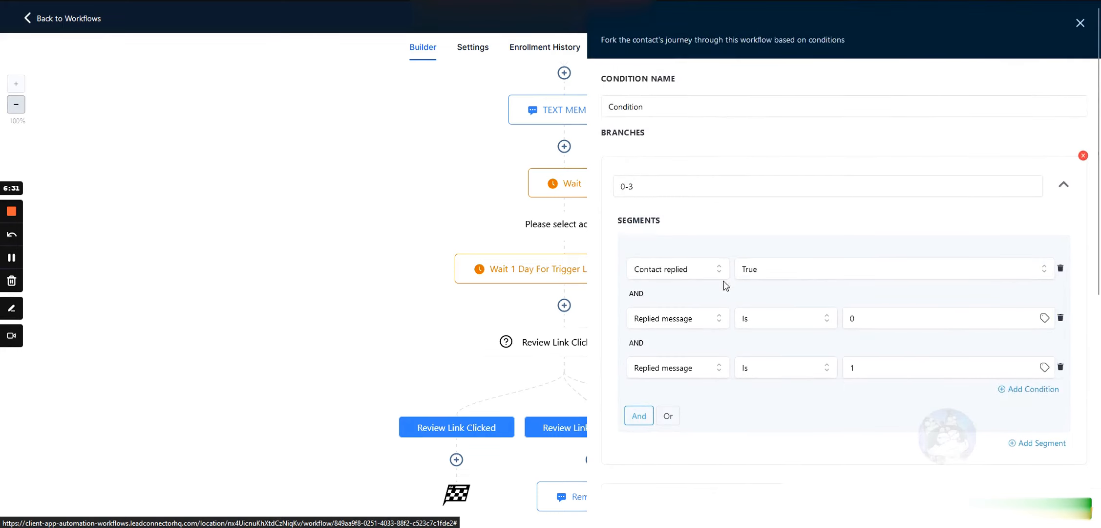
left_click(1061, 269)
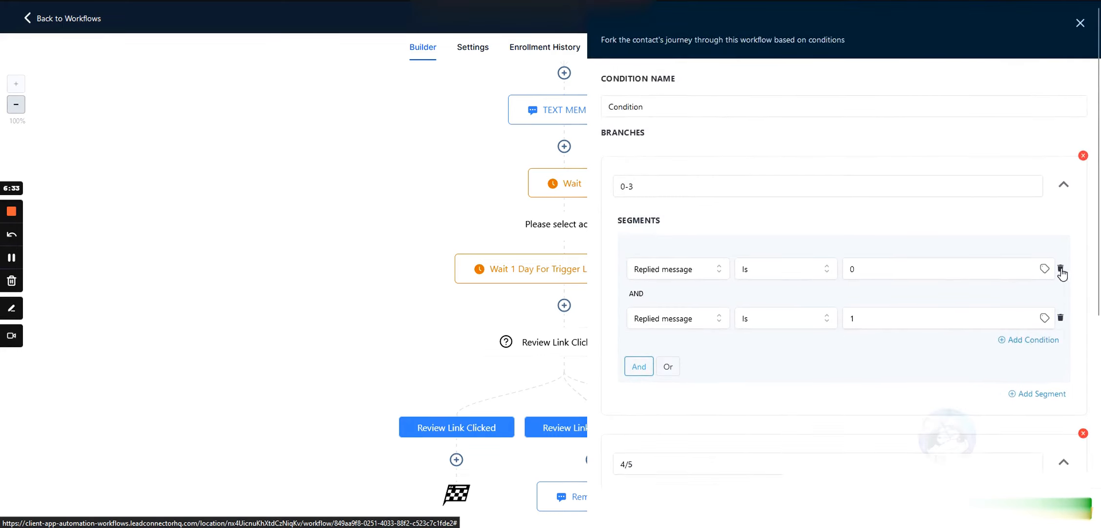
scroll(728, 226, "down", 5)
double_click(852, 52)
double_click(852, 102)
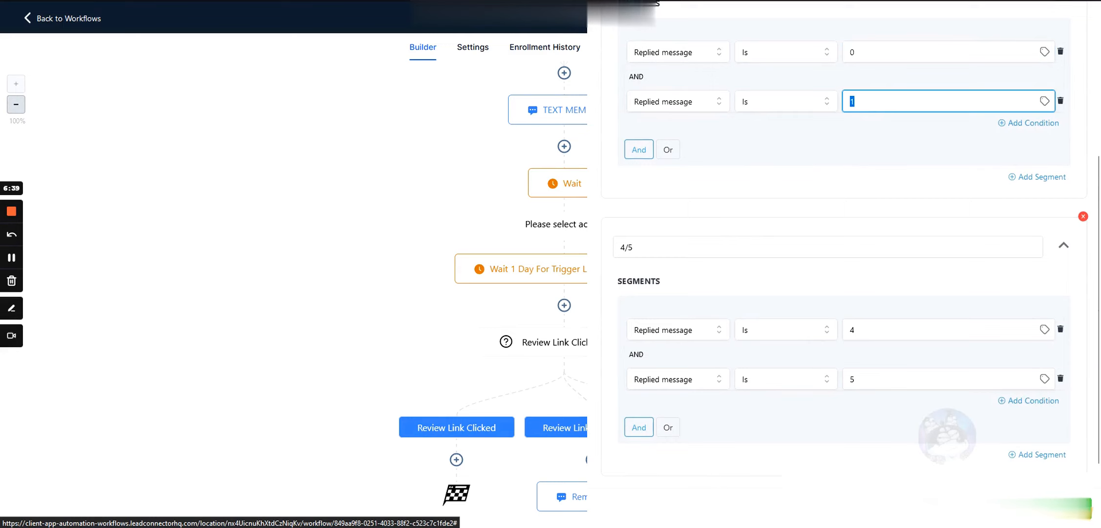
left_click(1068, 508)
scroll(511, 307, "down", 3)
scroll(511, 307, "up", 5)
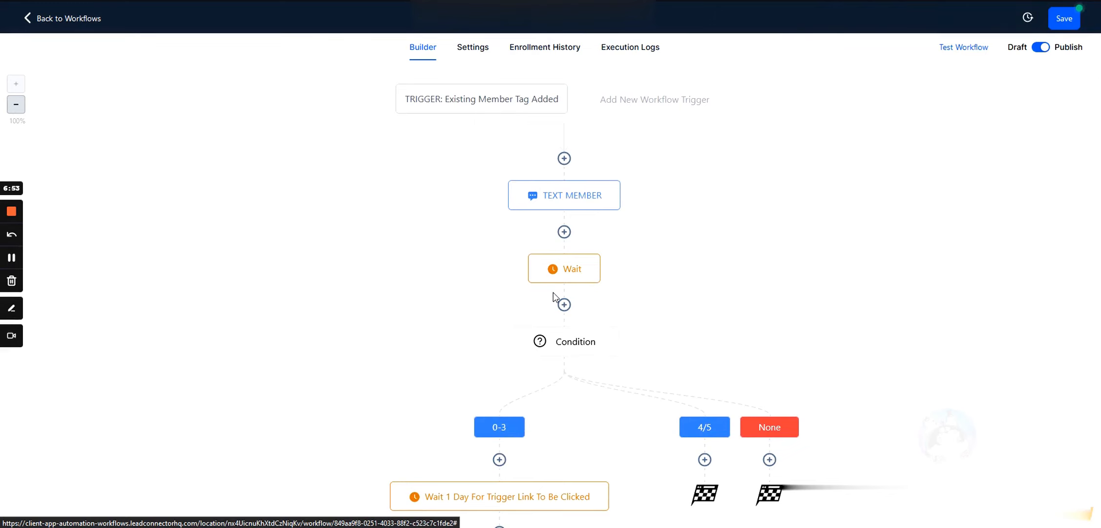
scroll(555, 297, "down", 3)
scroll(502, 290, "up", 3)
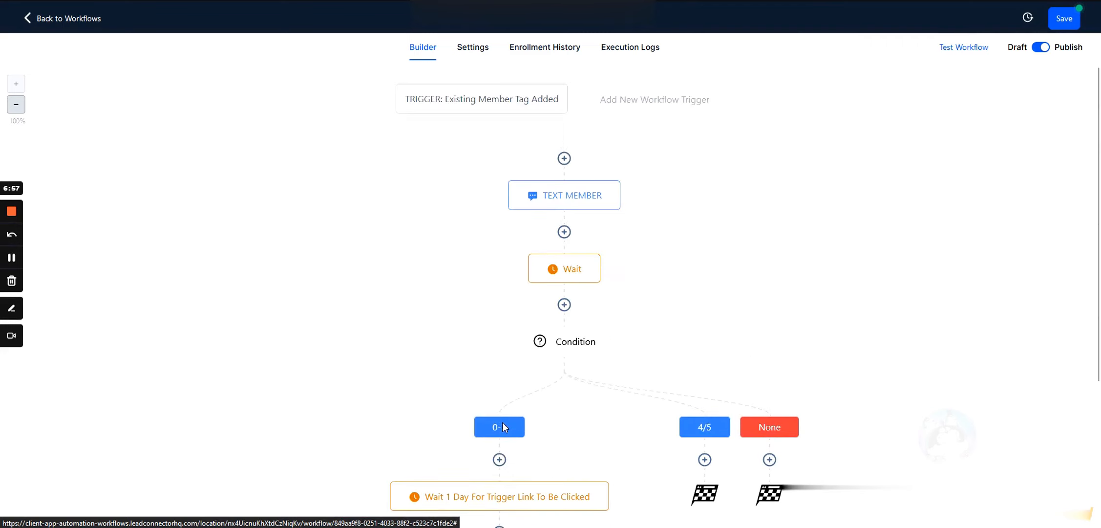
left_click(499, 459)
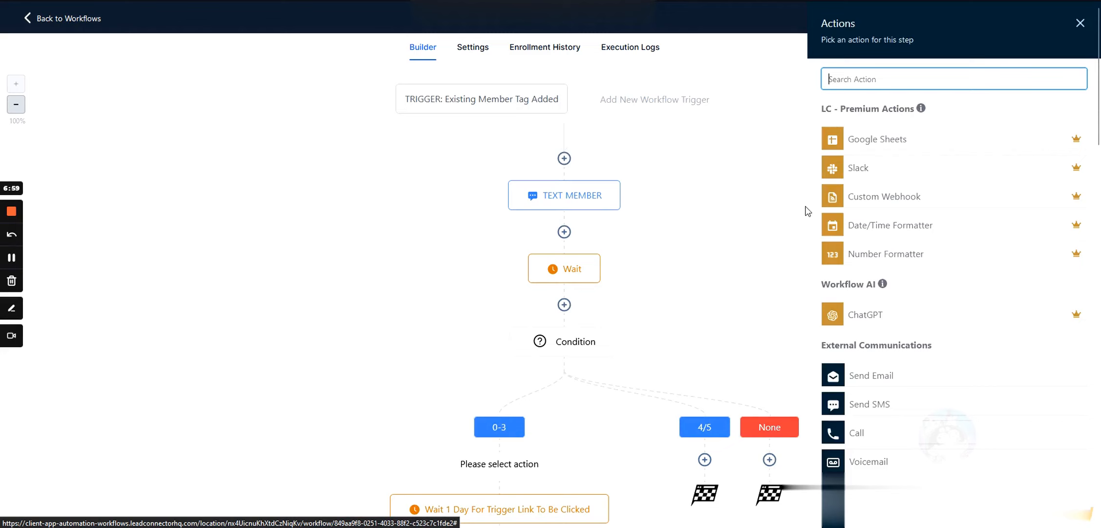
type("txt")
key("BackSpace")
key("BackSpace")
key("BackSpace")
type("sms")
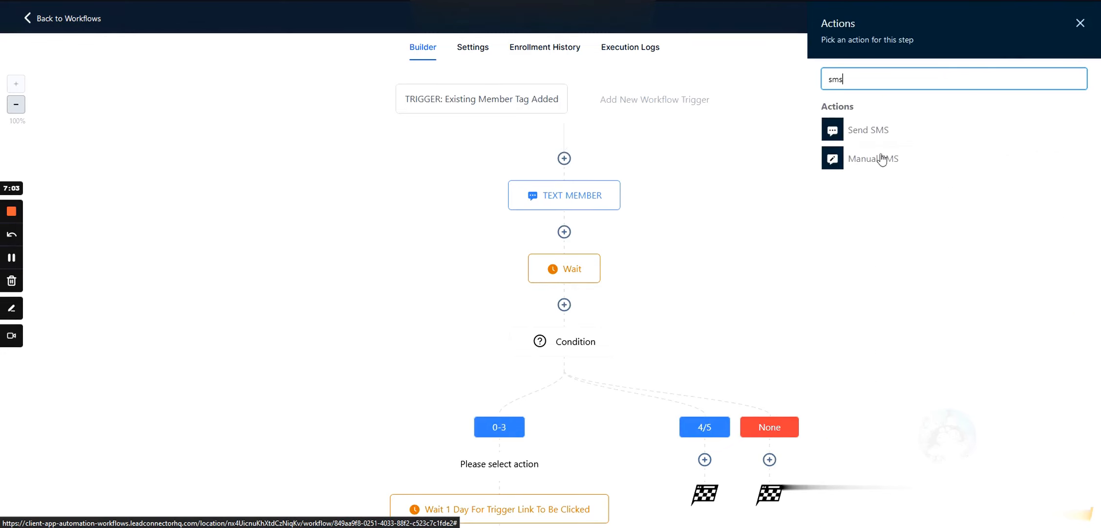
left_click(1080, 23)
scroll(636, 311, "down", 3)
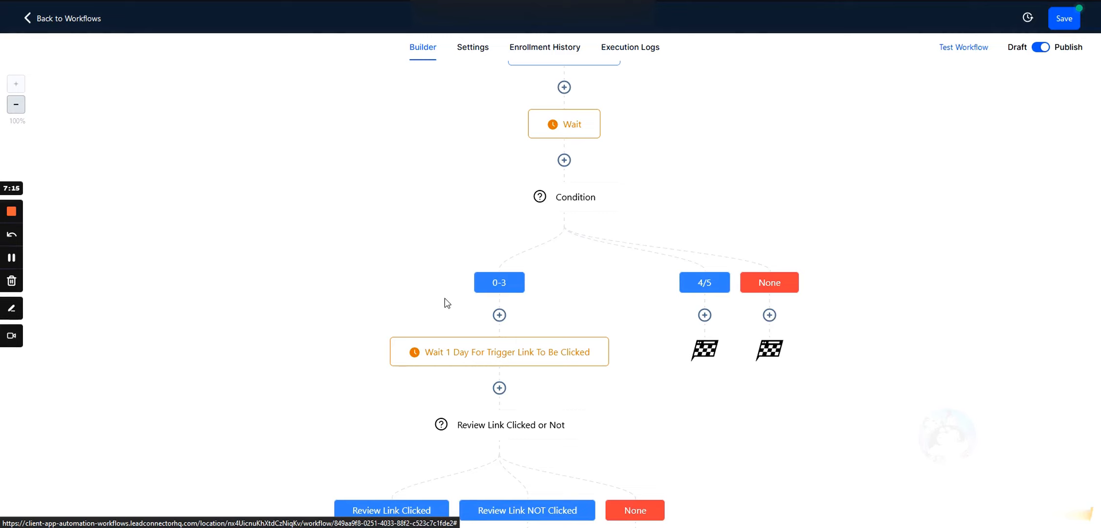
left_click_drag(445, 297, 508, 285)
left_click(430, 276)
Step: Add a Send SMS action under the 4/5 branch with the placeholder message "asdadsdasd" and save the action
left_click(705, 315)
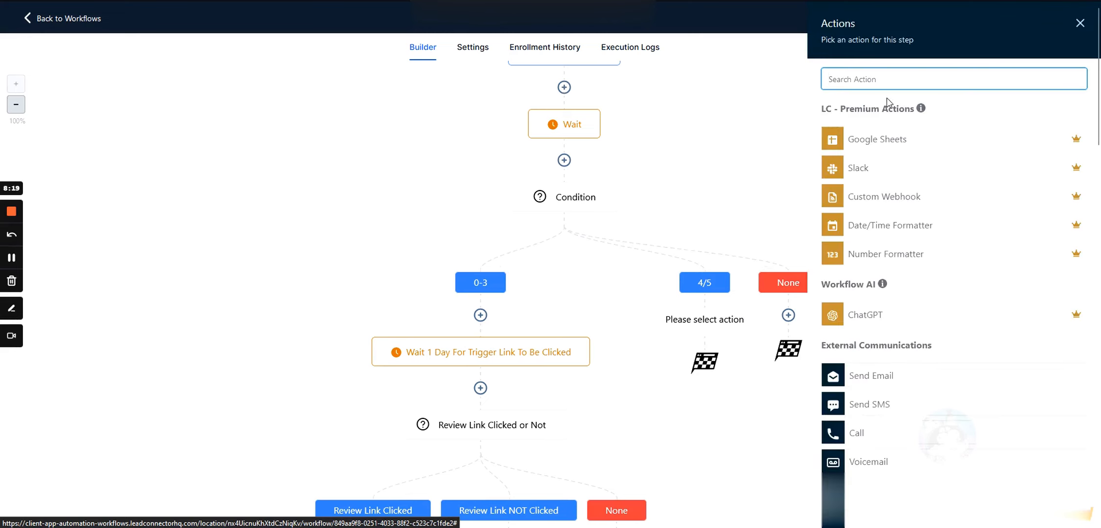
type("sms")
left_click(877, 136)
type("asdasdasd")
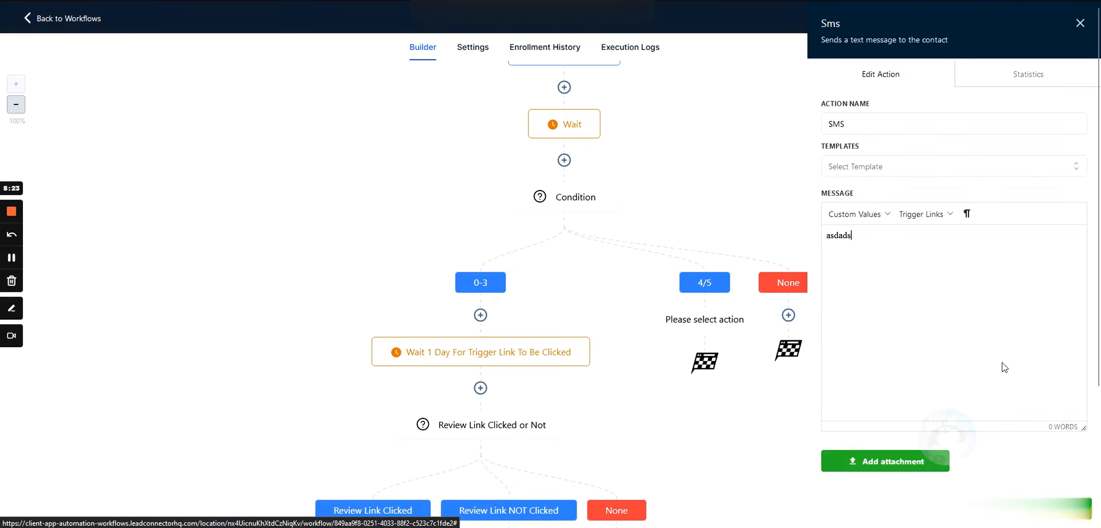
left_click(1064, 509)
scroll(703, 350, "down", 2)
scroll(703, 350, "down", 1)
scroll(701, 219, "up", 2)
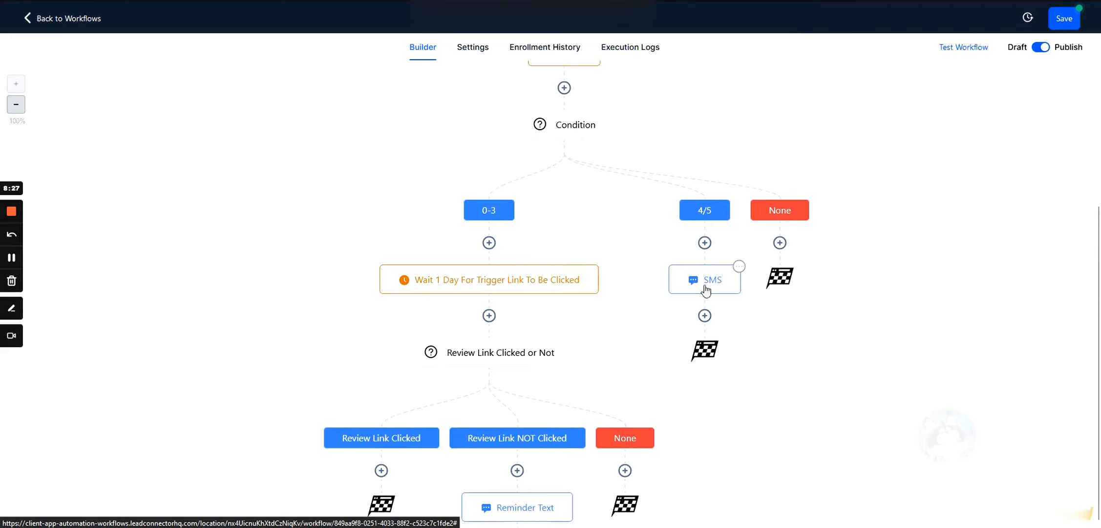
Step: Reopen the SMS action under the 4/5 branch and insert a trigger link on a new line below the message text
left_click(727, 290)
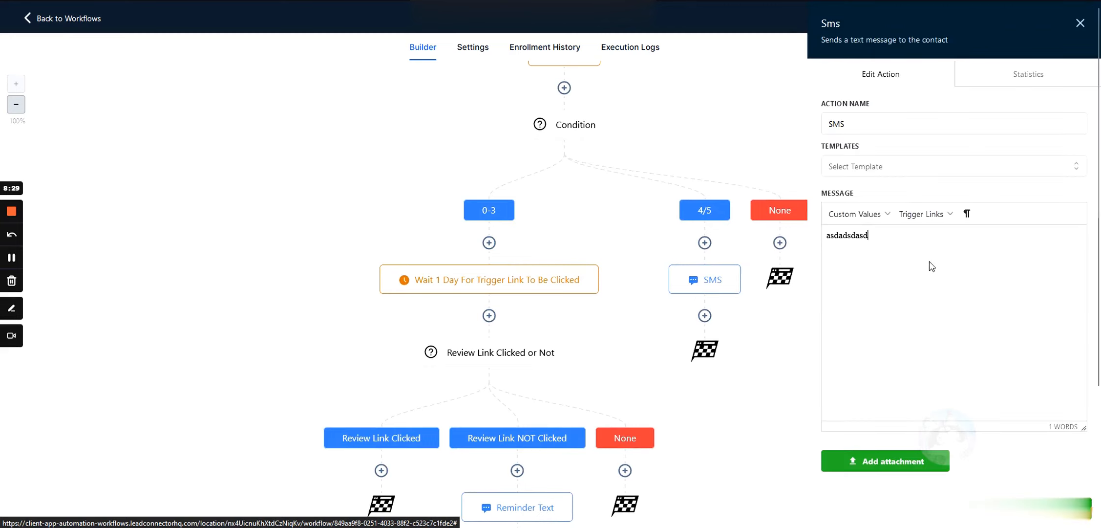
left_click(929, 260)
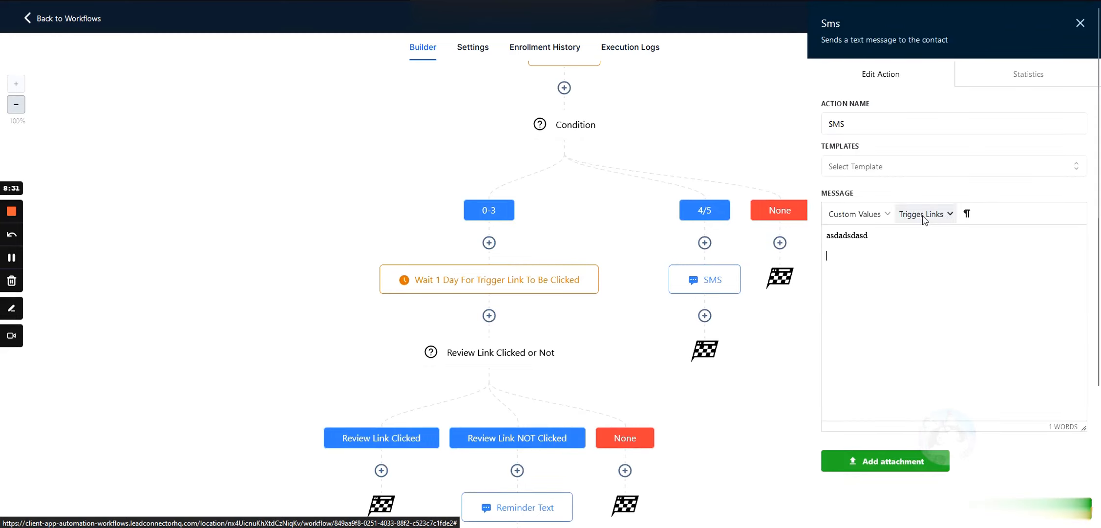
left_click(922, 215)
left_click(925, 238)
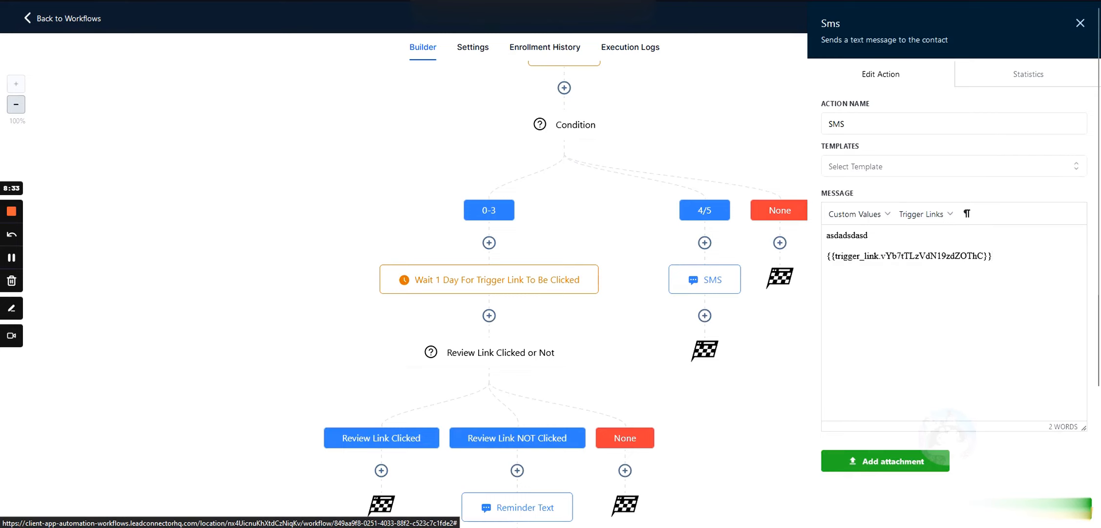
triple_click(925, 256)
left_click(698, 285)
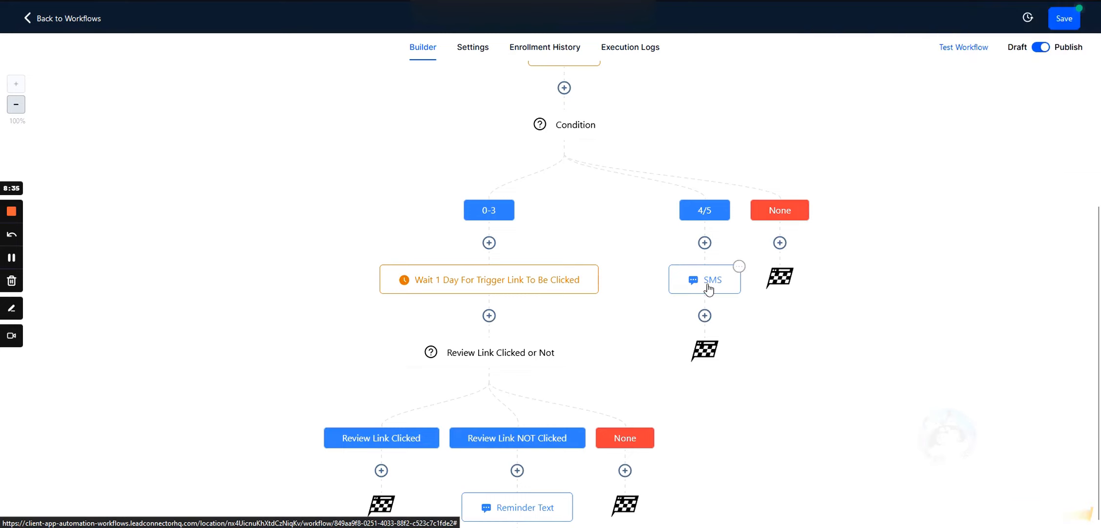
Step: Move the Review Link Clicked or Not condition from the 0-3 branch to directly below the TEXT MEMBER action
scroll(489, 267, "up", 1)
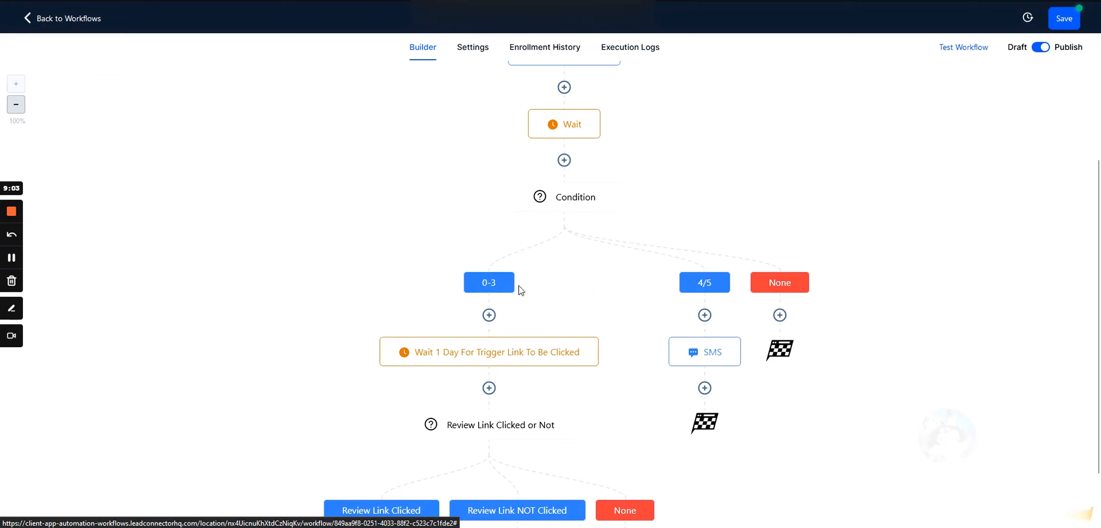
scroll(459, 271, "down", 3)
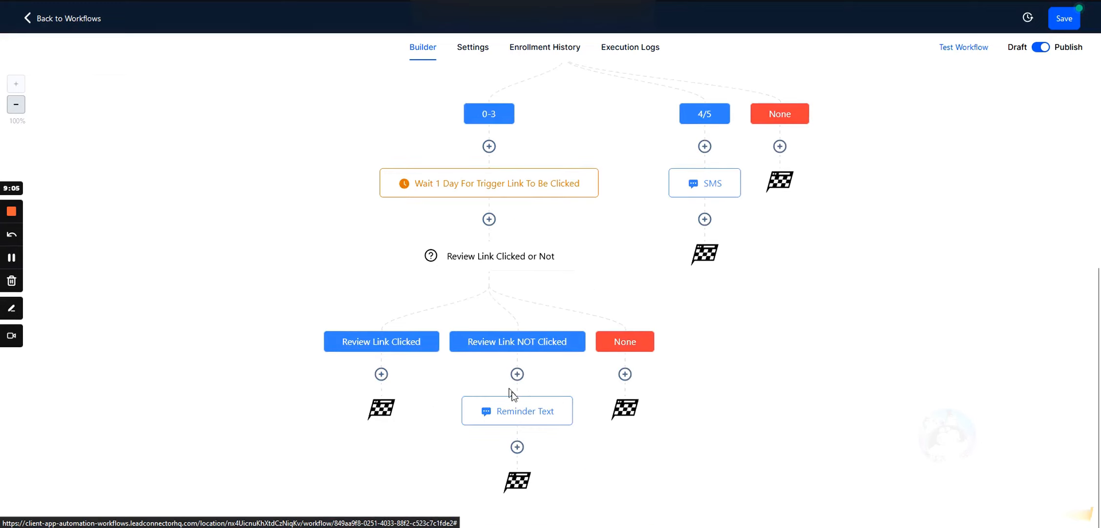
scroll(536, 339, "up", 4)
scroll(537, 340, "up", 1)
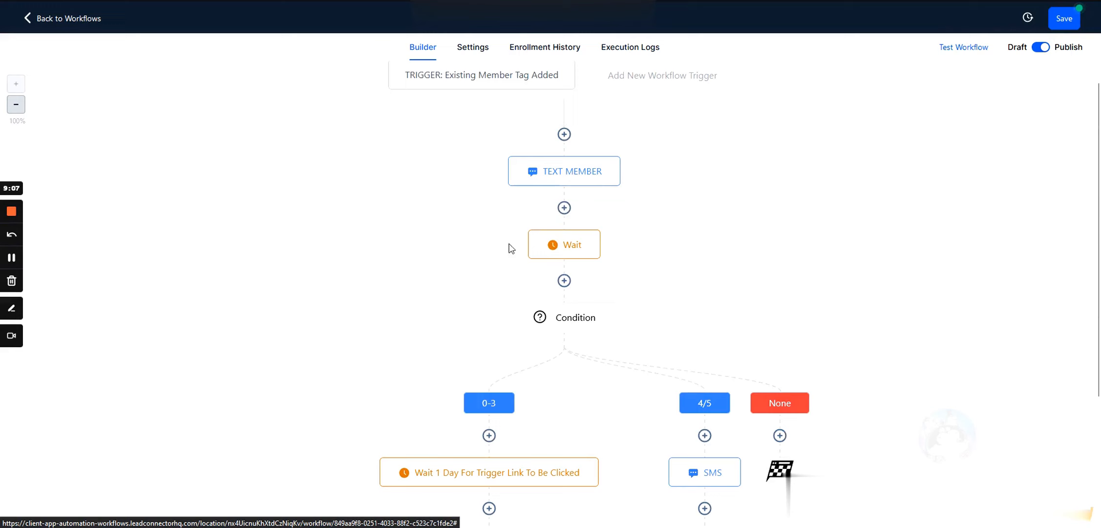
scroll(508, 276, "down", 3)
scroll(508, 276, "down", 1)
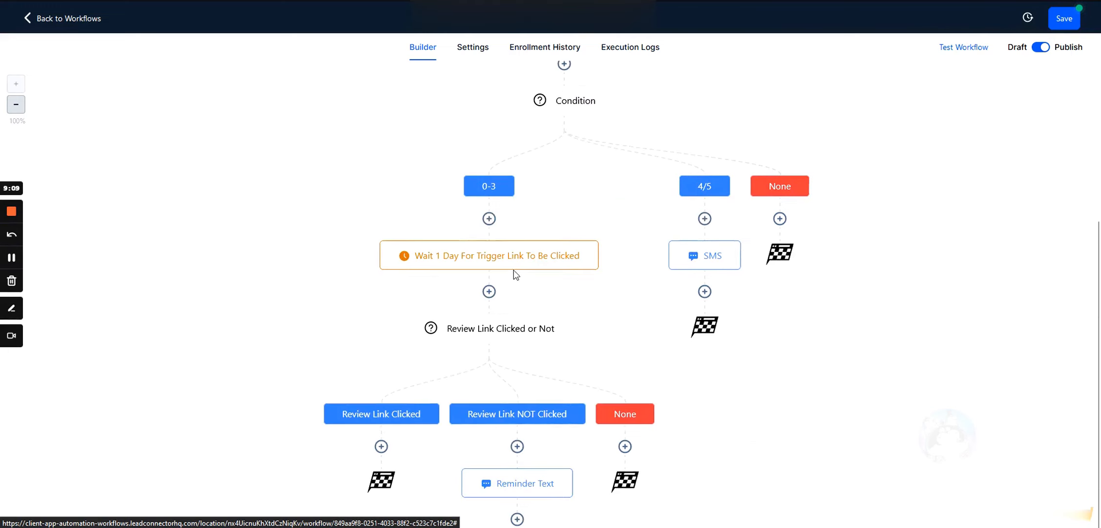
left_click(577, 315)
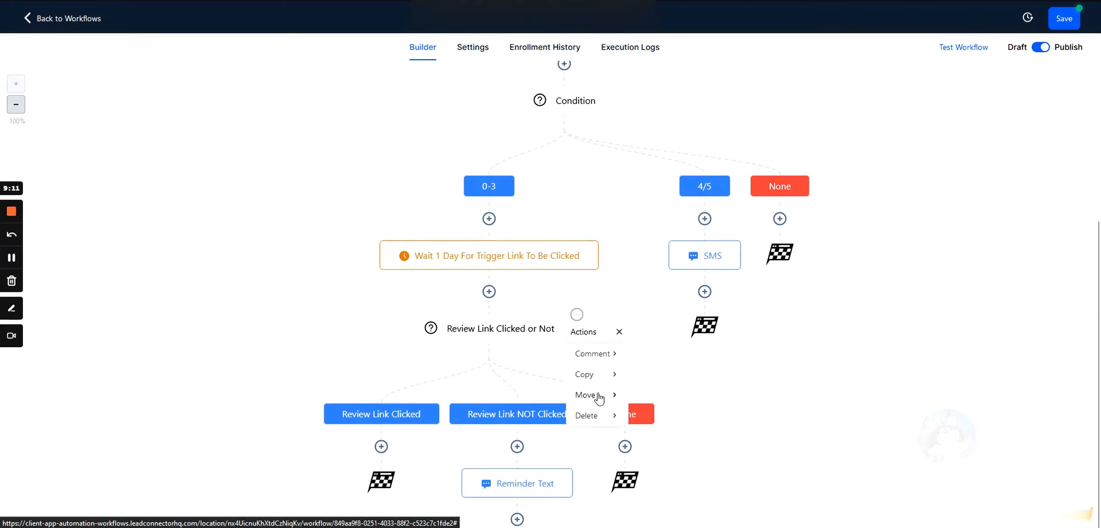
mouse_move(610, 393)
left_click(649, 361)
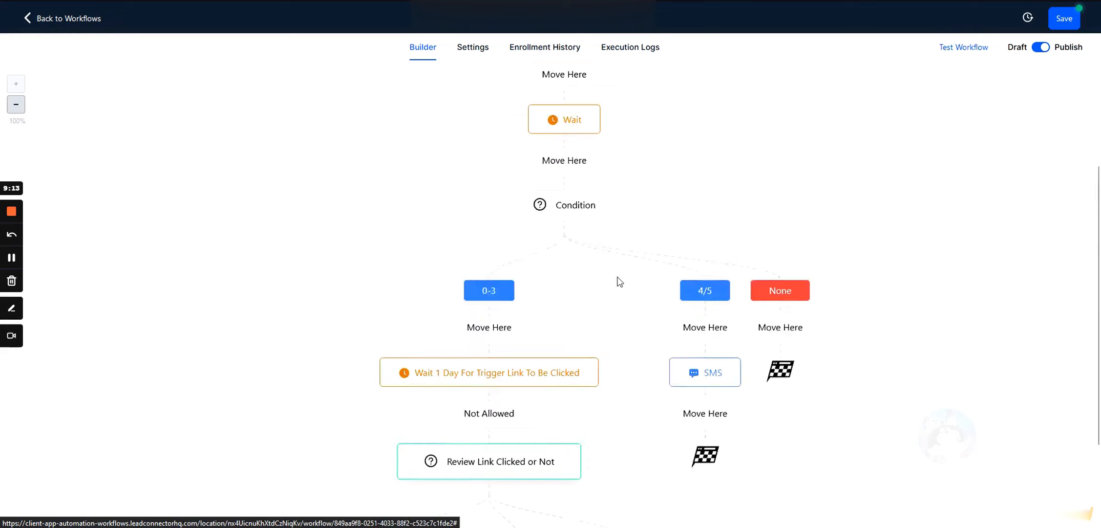
left_click(562, 200)
scroll(572, 223, "down", 2)
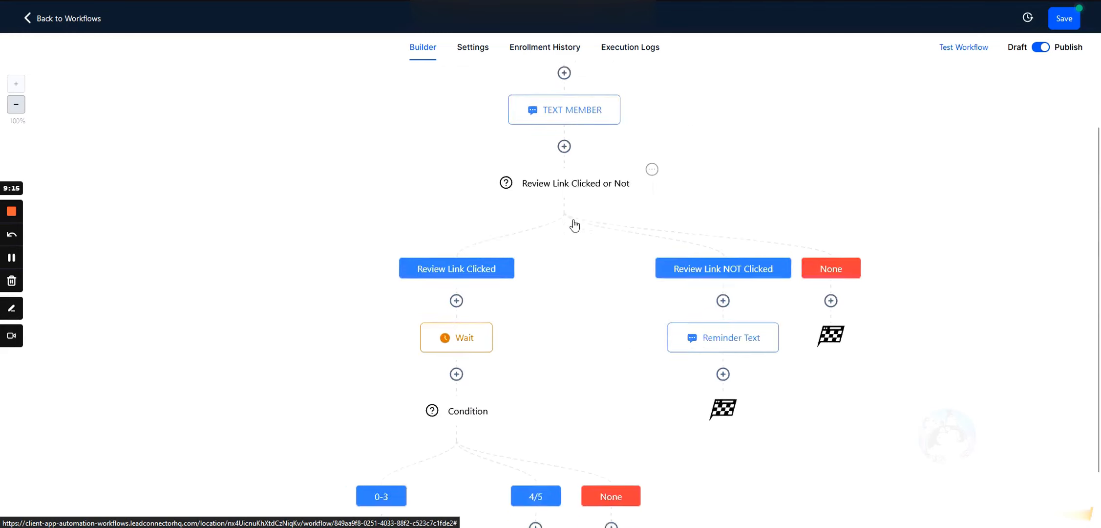
Step: Leave the workflow without saving its changes and dismiss the notice banner above the workflow list
left_click(510, 289)
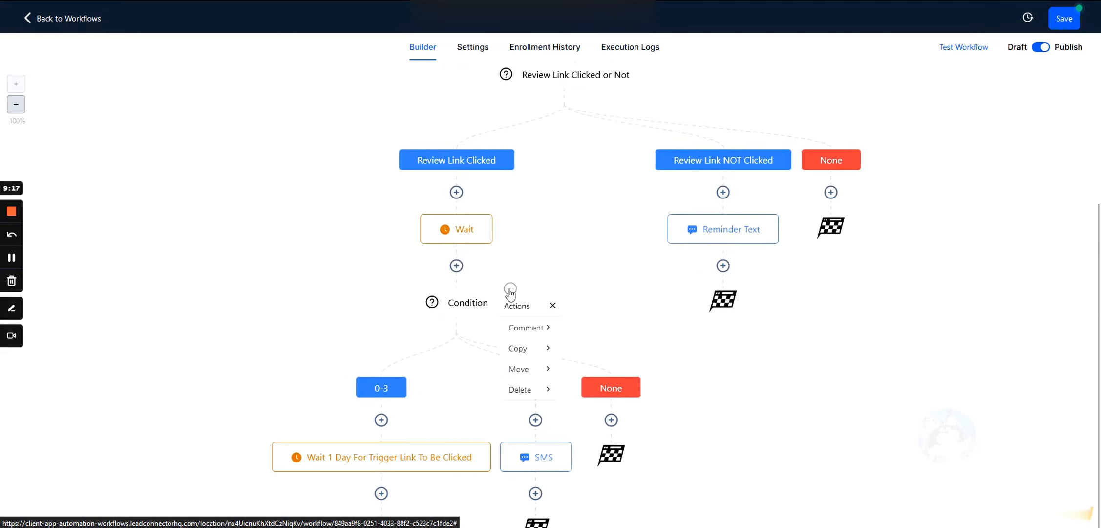
scroll(509, 290, "down", 1)
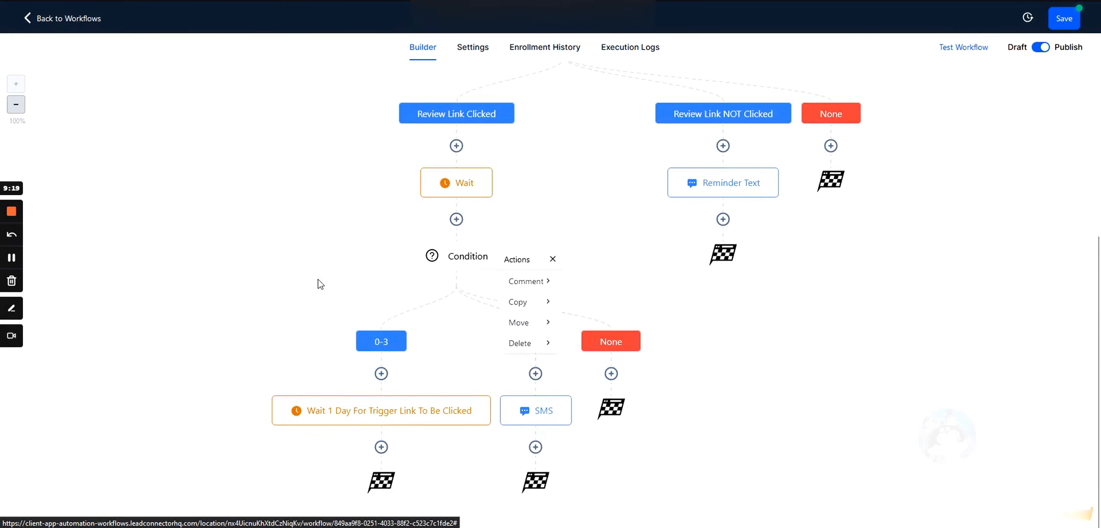
scroll(503, 290, "up", 5)
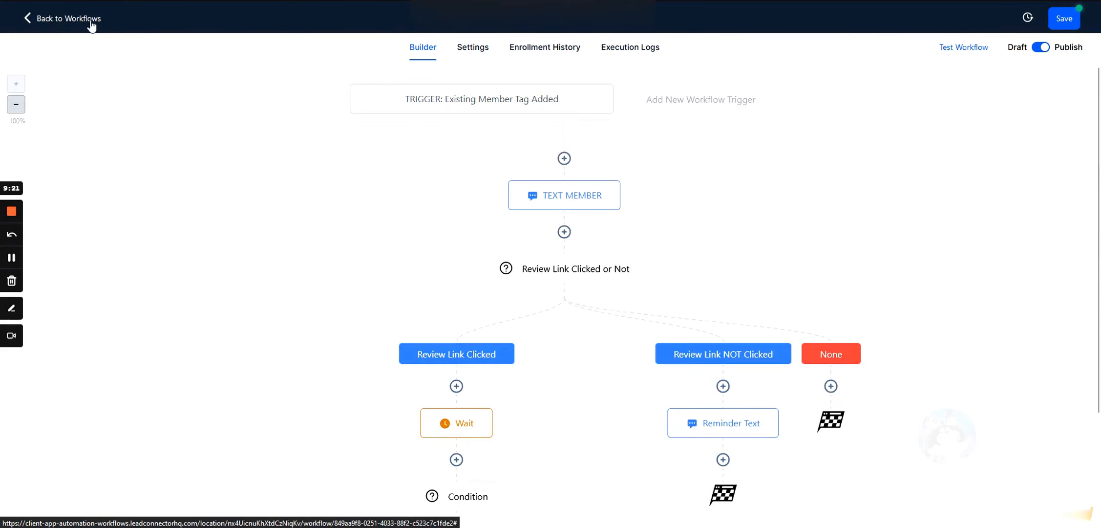
left_click(93, 21)
left_click(657, 299)
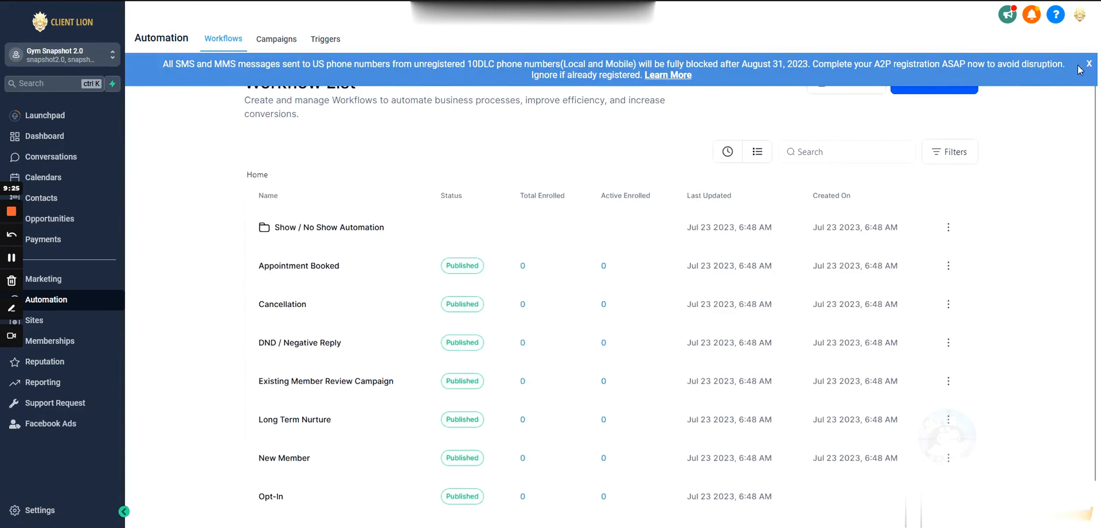
left_click(1089, 64)
Step: Open the Existing Member Review Campaign workflow again and look through its sequence of actions and branches
scroll(196, 224, "down", 1)
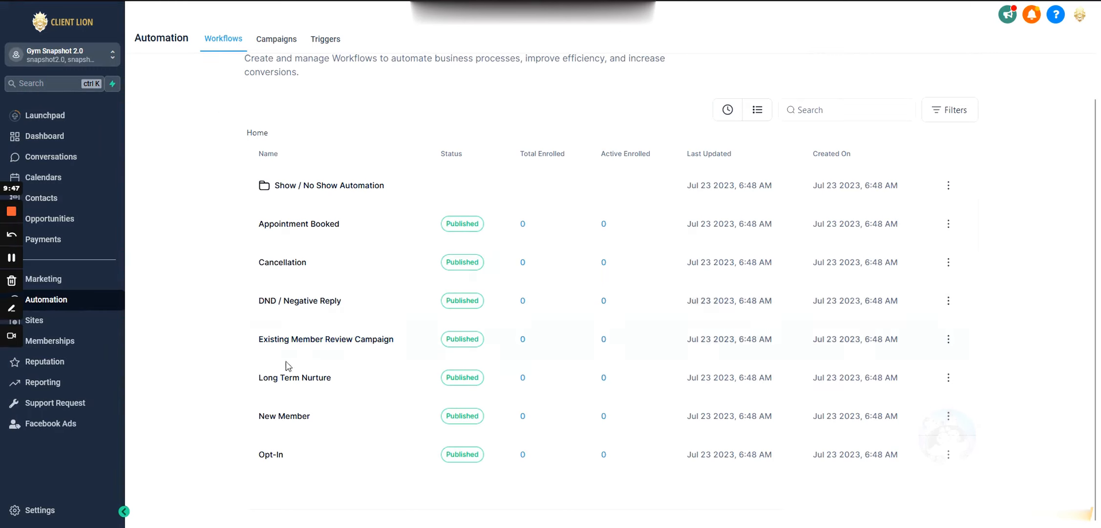
left_click(289, 341)
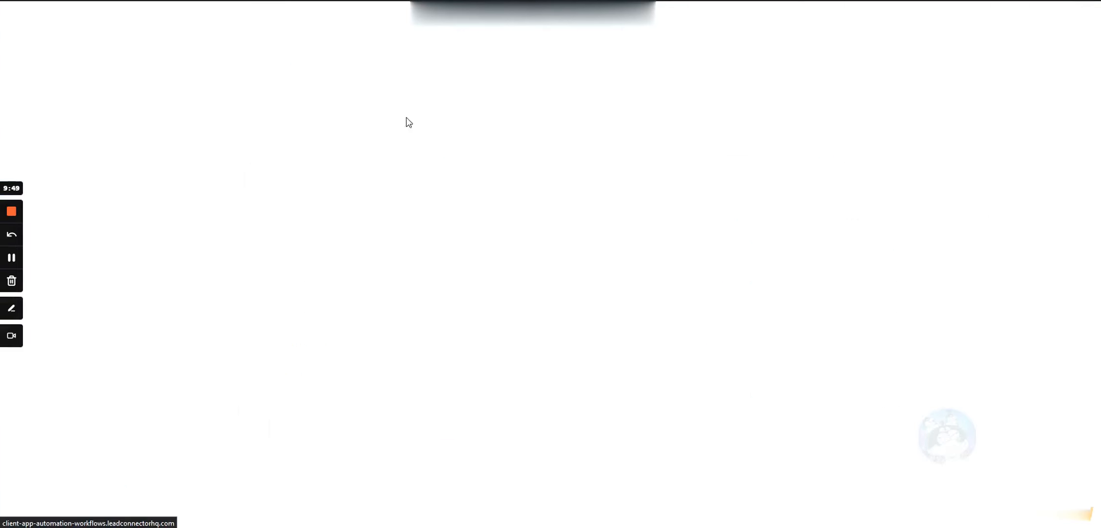
scroll(484, 256, "down", 2)
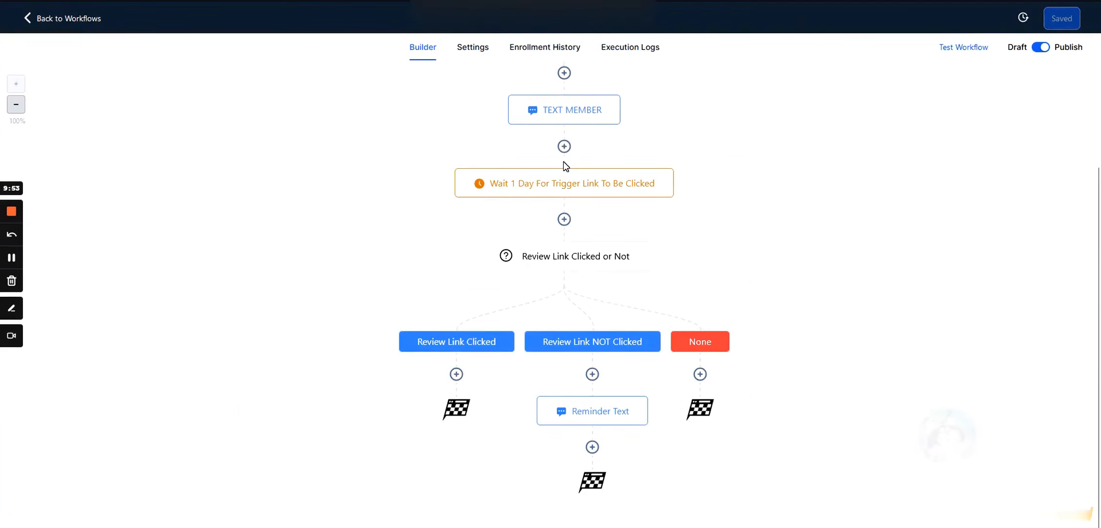
scroll(669, 220, "up", 2)
scroll(433, 123, "down", 2)
scroll(546, 241, "up", 2)
Step: Go back to the workflow list and open the New Member workflow at its review request section
left_click(65, 31)
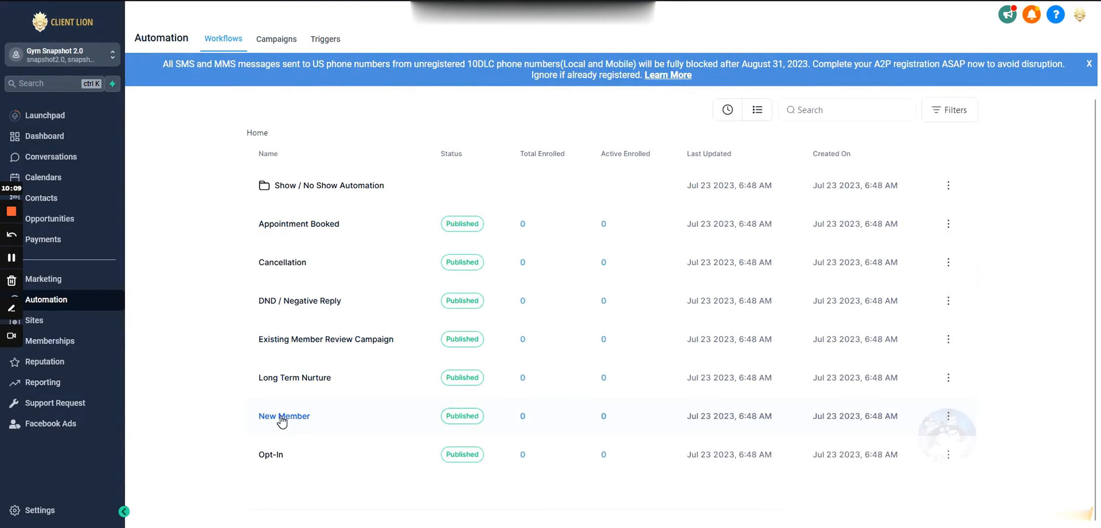
left_click(284, 419)
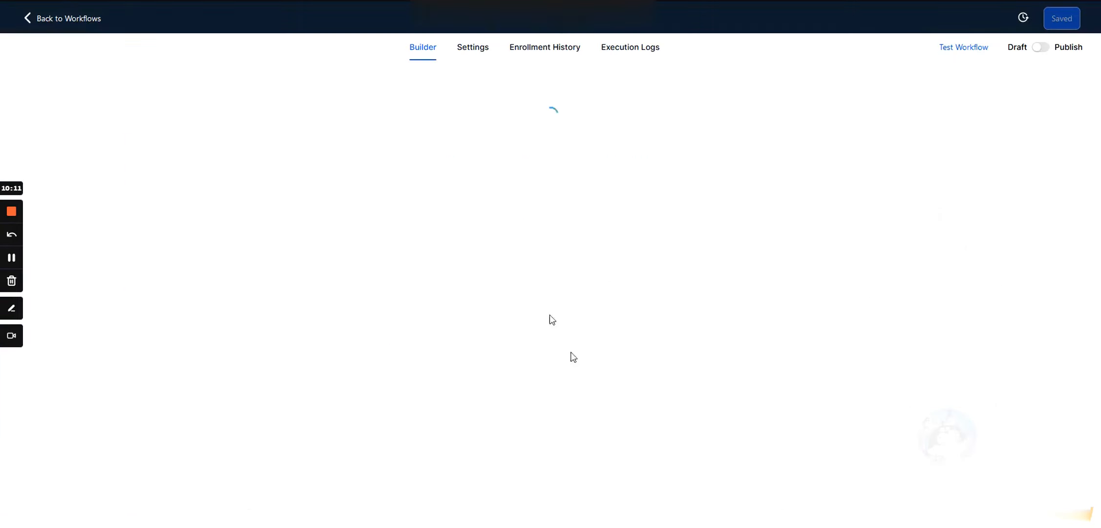
scroll(558, 307, "down", 6)
scroll(558, 307, "down", 1)
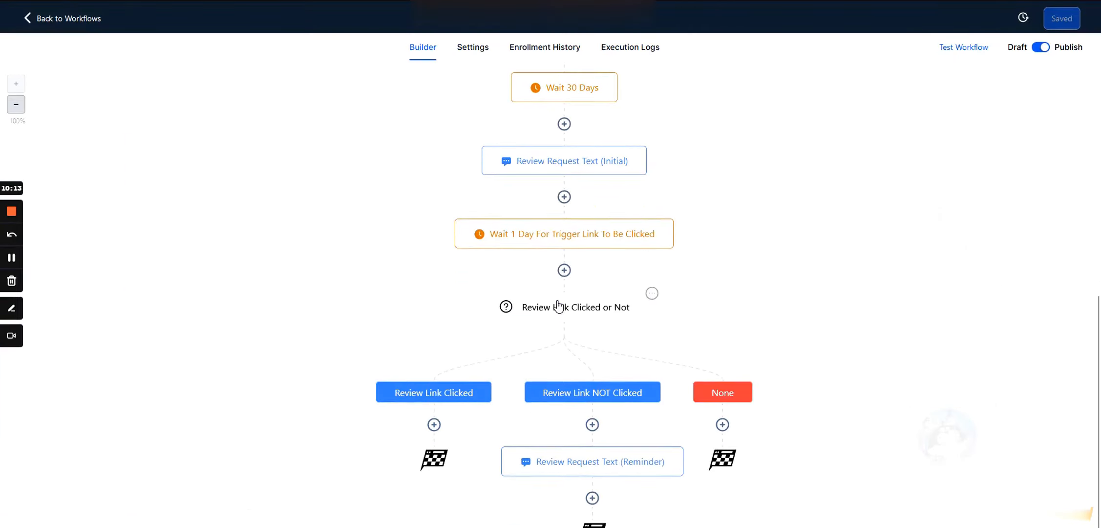
Step: Examine the New Member workflow from its trigger through the 30-day wait, review request texts and link-click branches
scroll(439, 288, "up", 3)
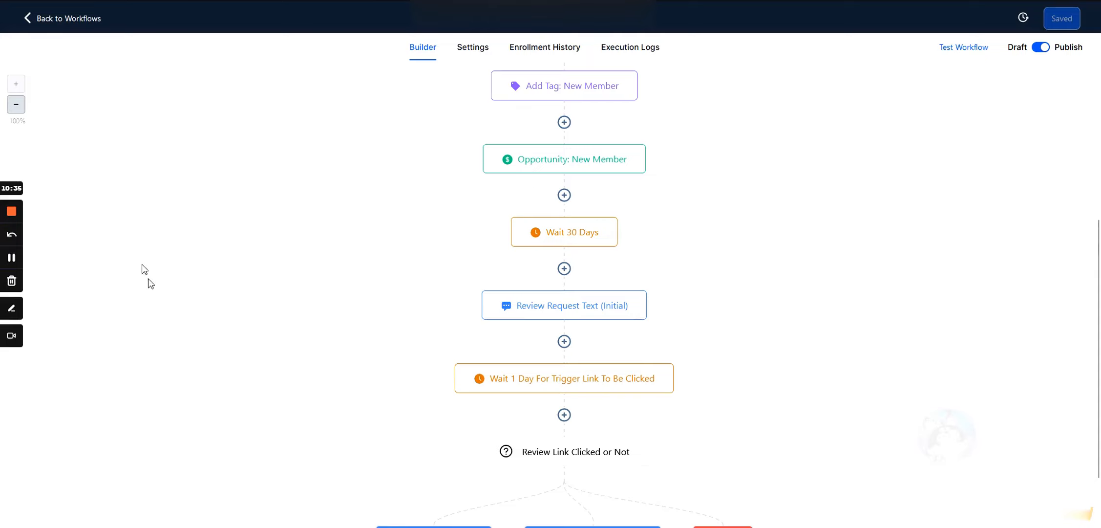
scroll(597, 228, "up", 6)
scroll(531, 354, "down", 7)
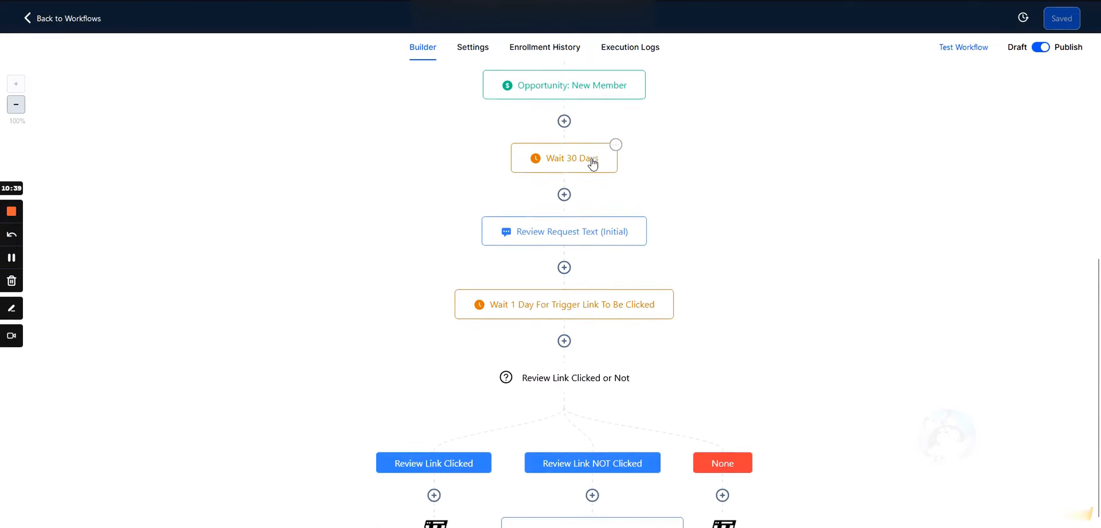
scroll(591, 156, "down", 1)
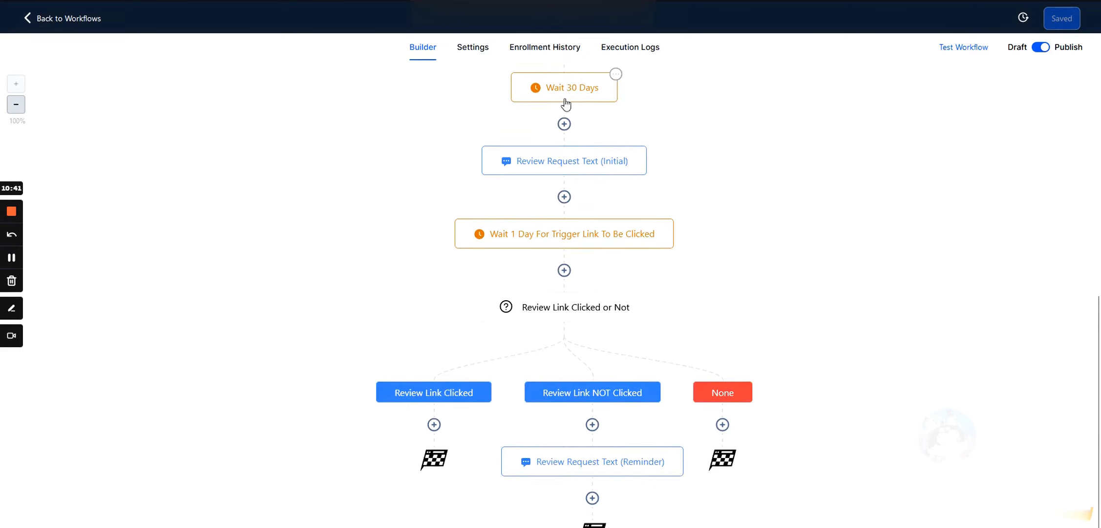
scroll(566, 104, "down", 1)
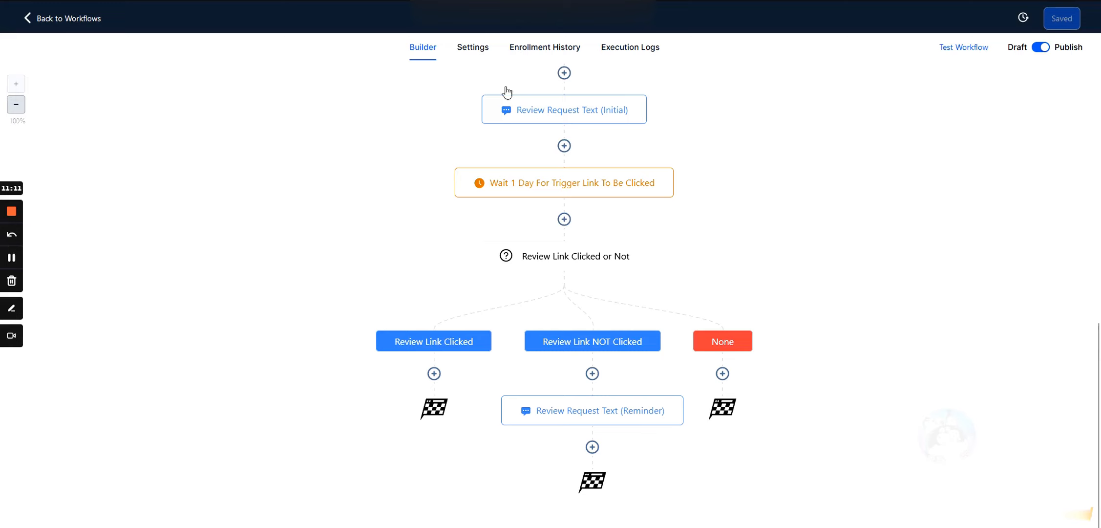
scroll(504, 224, "up", 1)
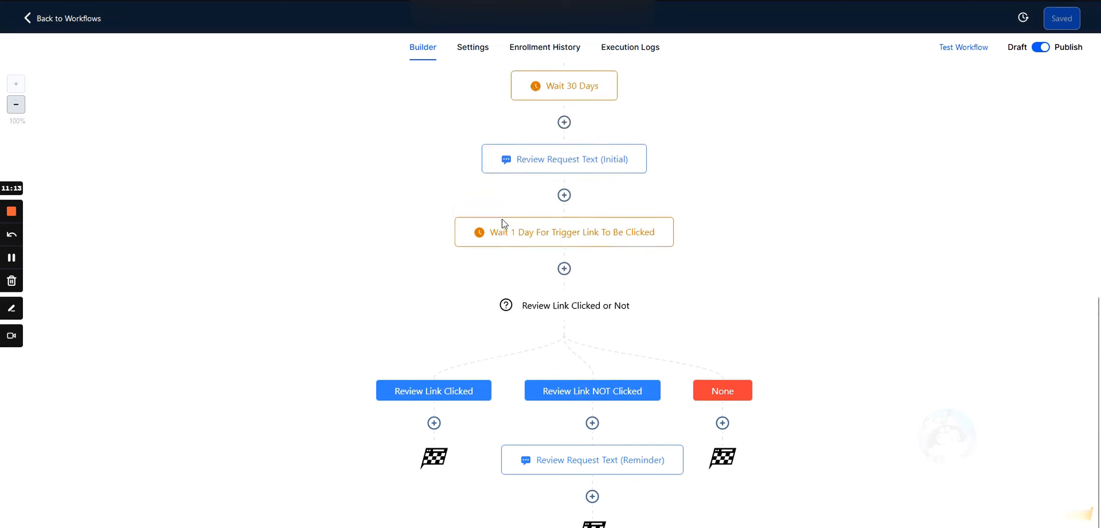
scroll(503, 224, "up", 3)
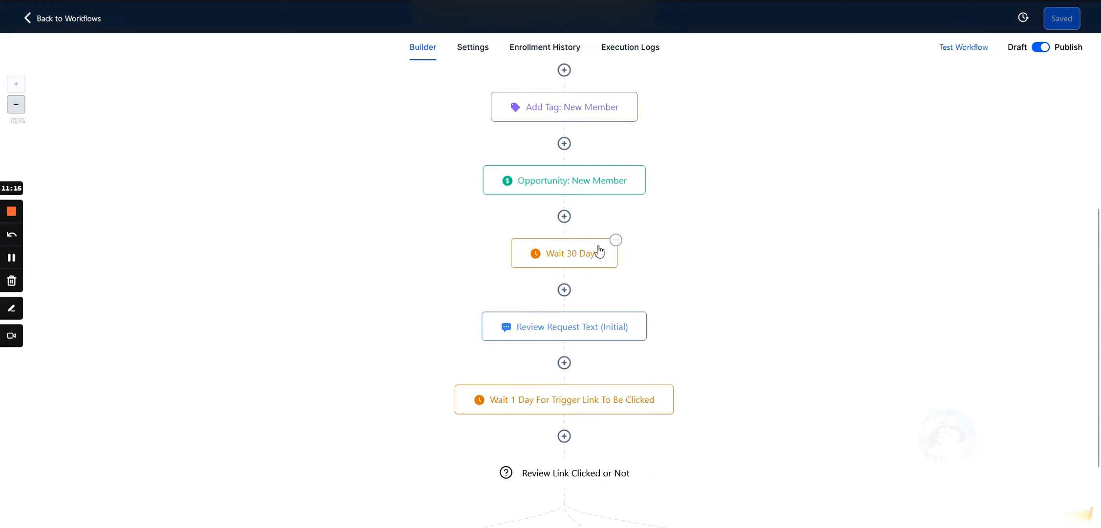
scroll(610, 192, "up", 5)
scroll(612, 192, "down", 5)
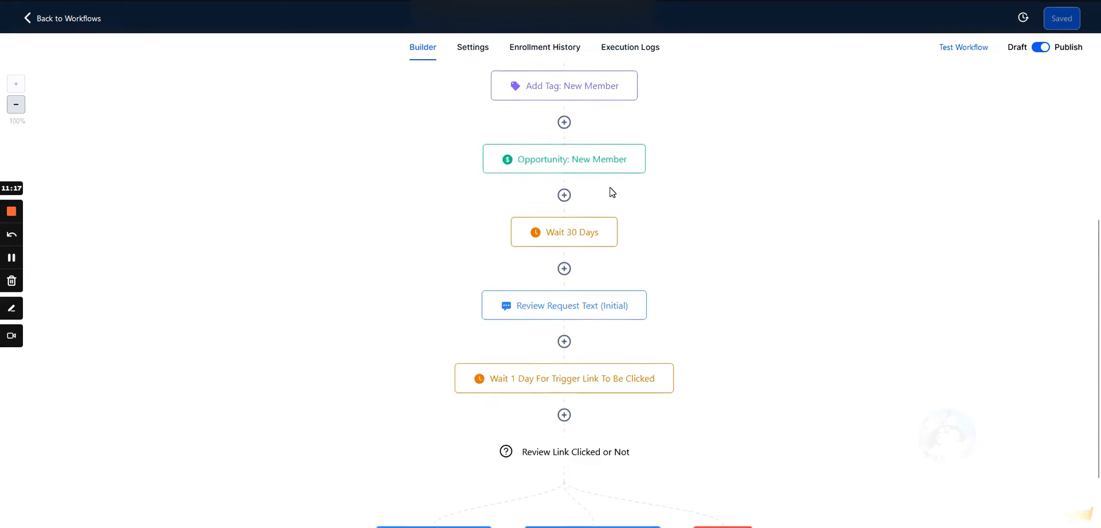
scroll(611, 193, "down", 3)
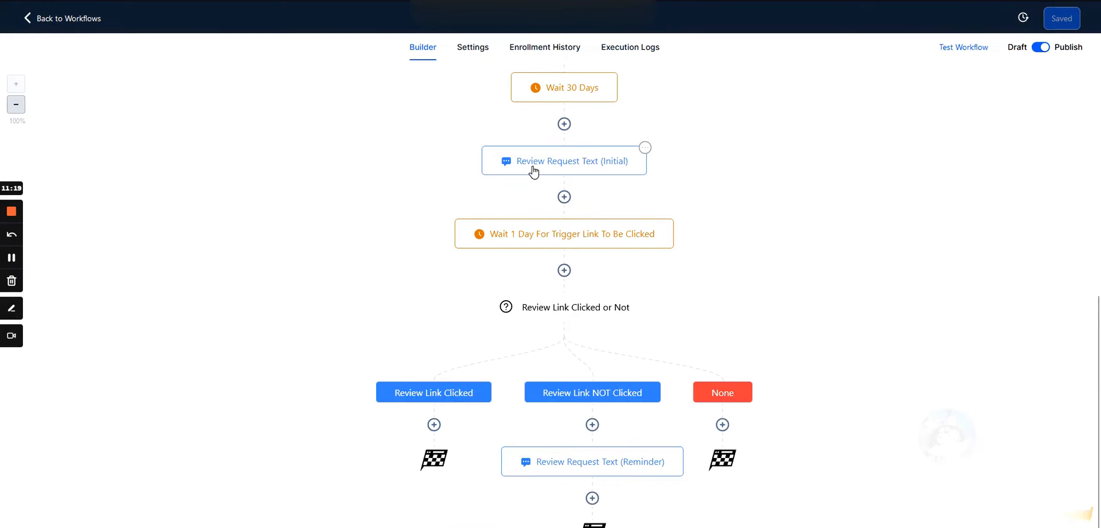
Step: Open the settings of the Moved To New Member trigger at the start of the workflow, review them and close them
scroll(533, 171, "up", 2)
scroll(594, 152, "up", 6)
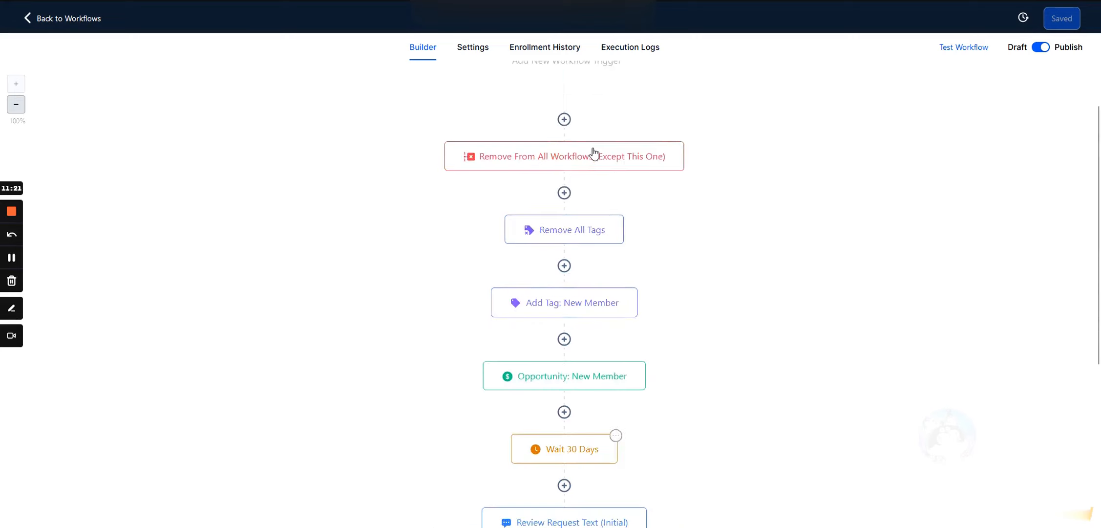
scroll(595, 153, "up", 2)
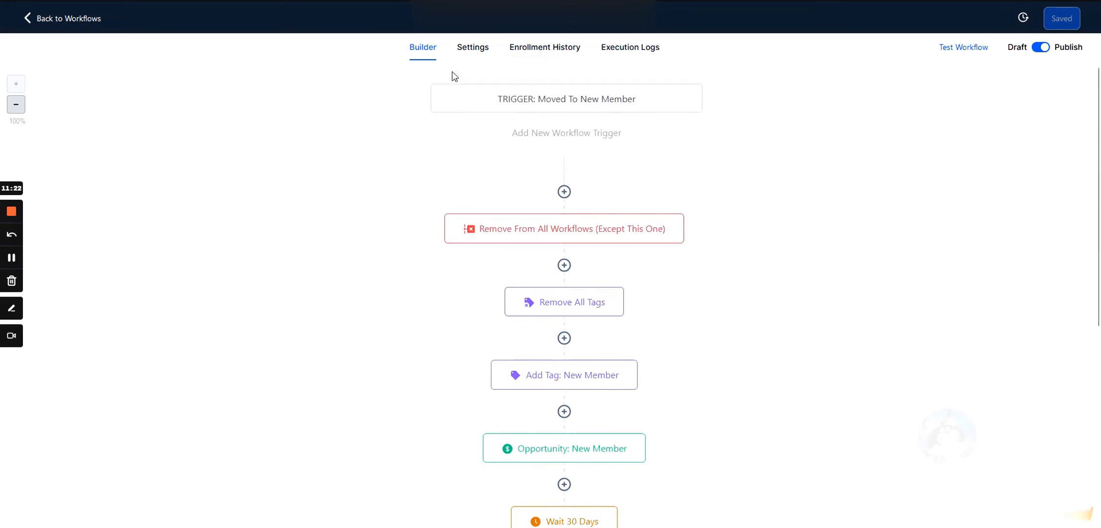
left_click(506, 103)
left_click(1080, 23)
Step: Examine the New Member workflow's order of tag, opportunity, 30-day wait and review request actions, including the link-click branches
scroll(472, 128, "down", 2)
scroll(482, 130, "up", 1)
scroll(483, 129, "up", 1)
scroll(392, 168, "down", 6)
scroll(439, 173, "up", 3)
scroll(497, 129, "down", 1)
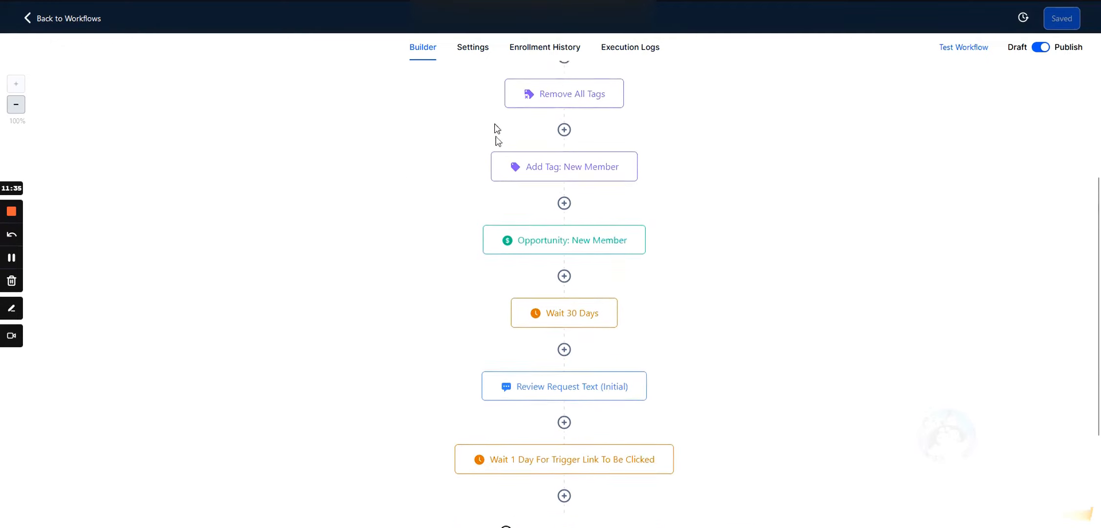
scroll(537, 254, "down", 1)
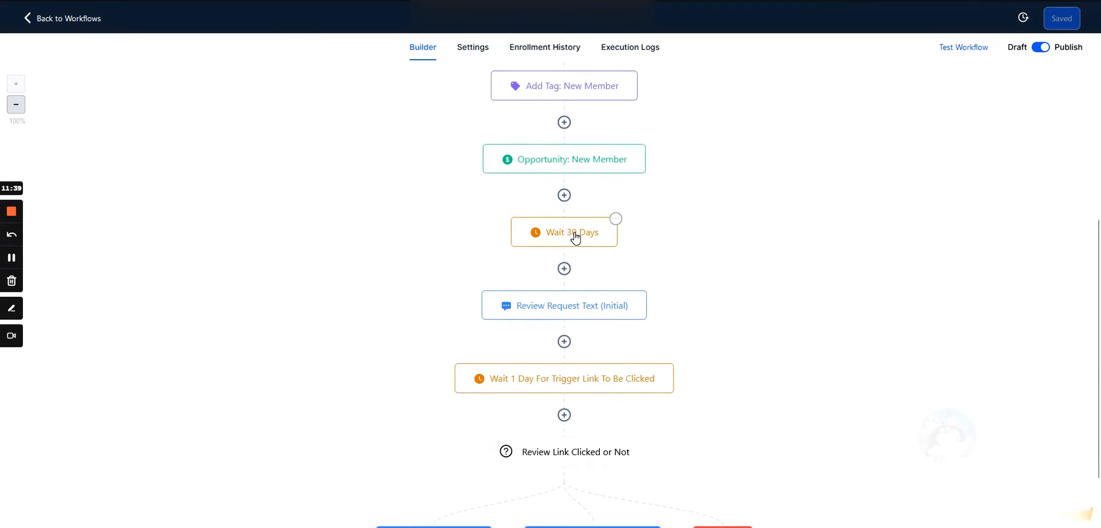
scroll(576, 238, "down", 2)
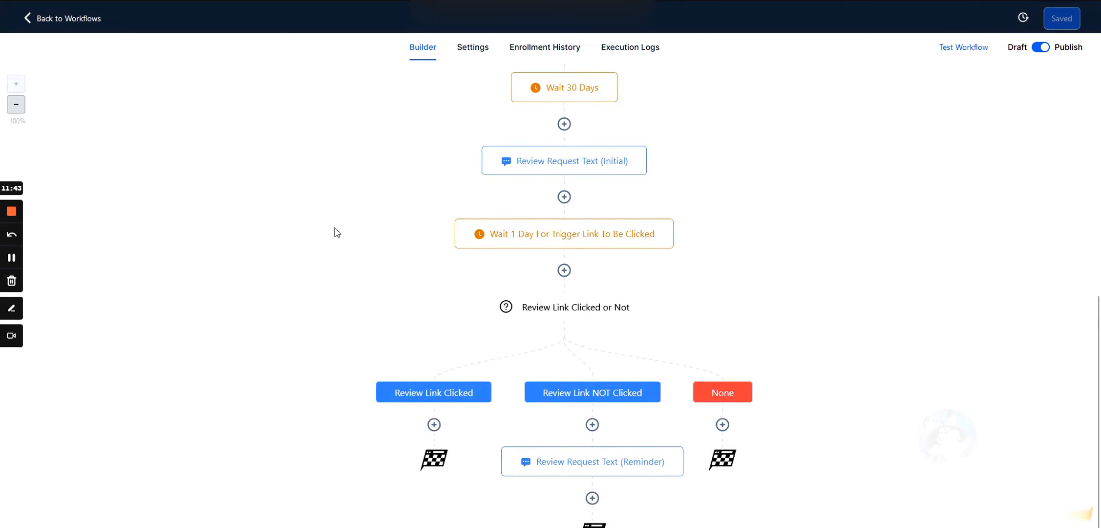
scroll(334, 233, "up", 6)
scroll(293, 206, "down", 3)
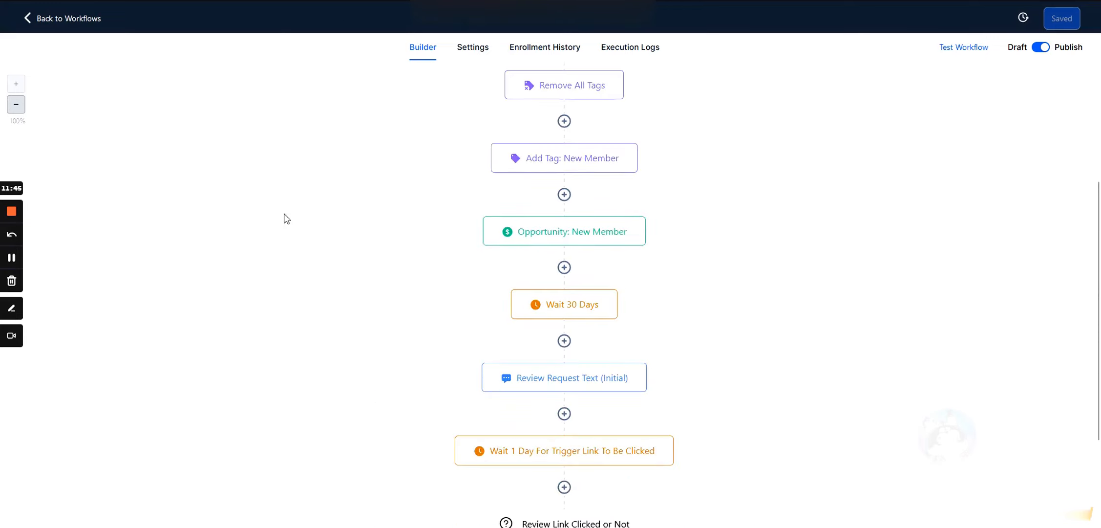
scroll(368, 245, "up", 3)
scroll(348, 196, "down", 7)
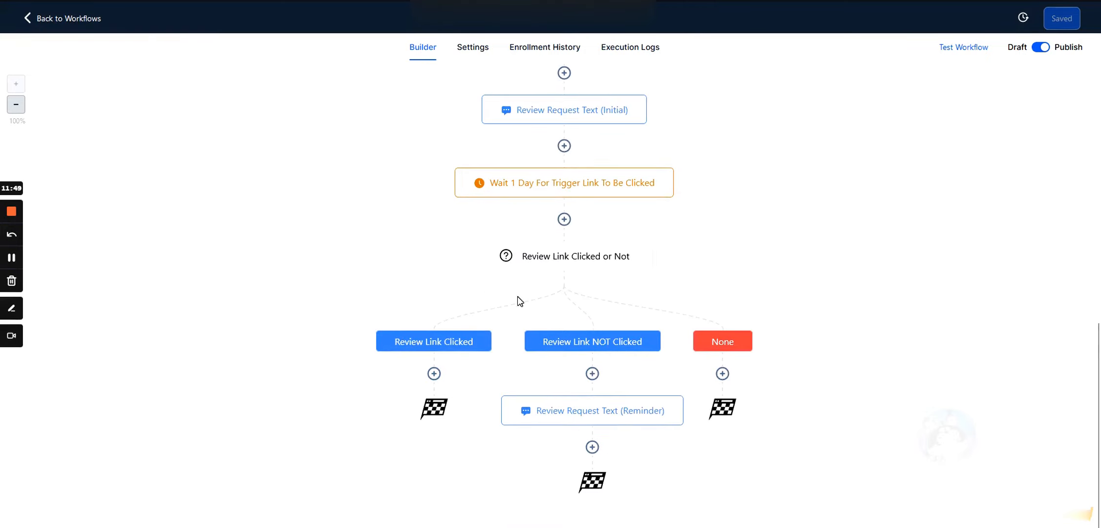
scroll(477, 214, "up", 6)
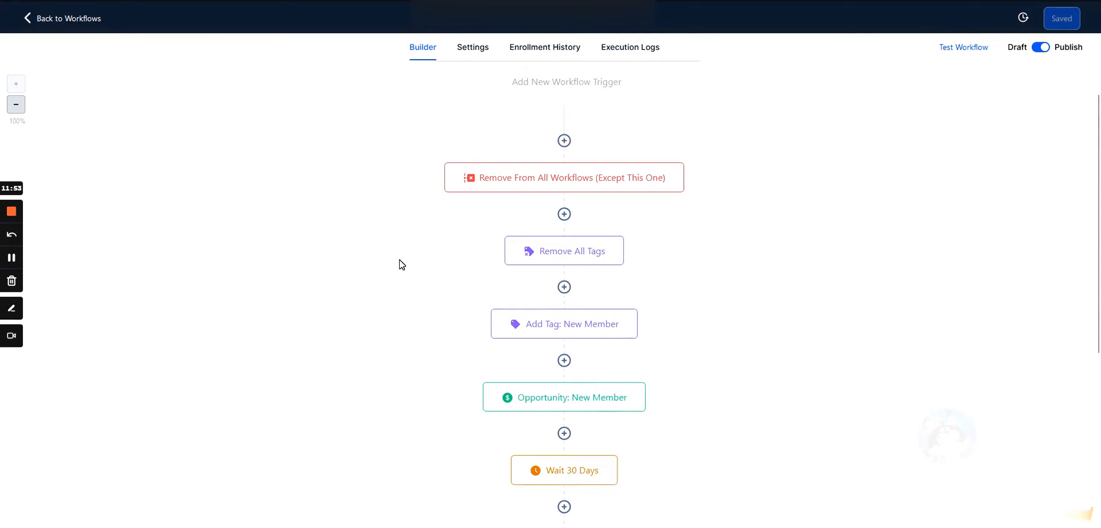
Step: Inspect and close the Opportunity: New Member action's settings, and look through the workflow from its trigger to the review reminder branch
scroll(399, 265, "down", 2)
left_click(541, 262)
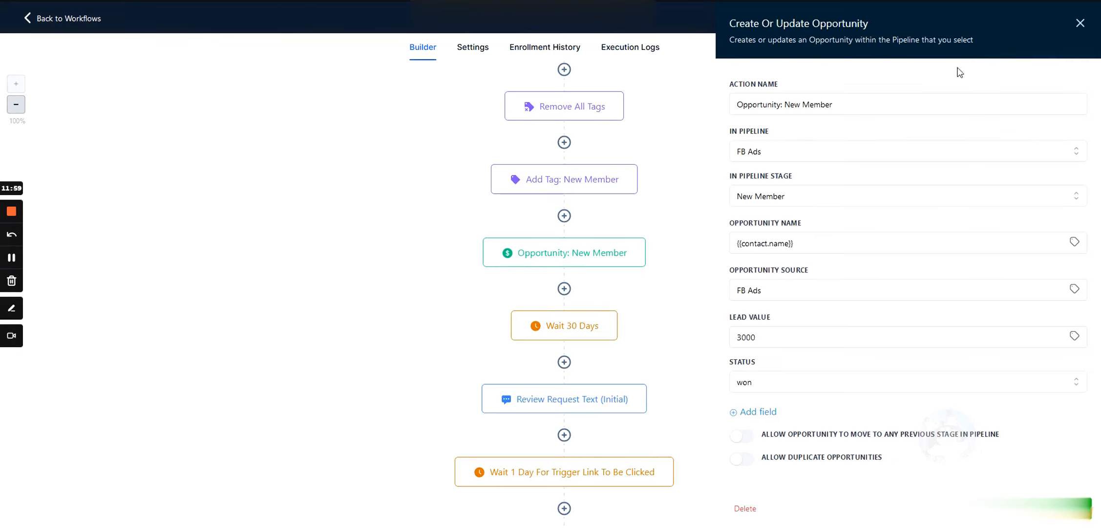
left_click(1080, 23)
scroll(529, 256, "up", 3)
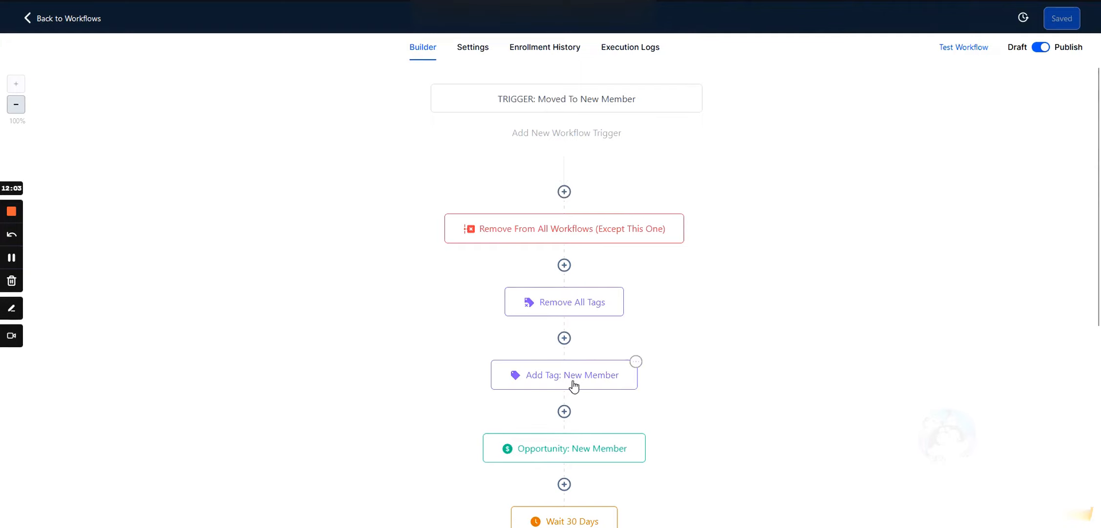
scroll(439, 309, "down", 5)
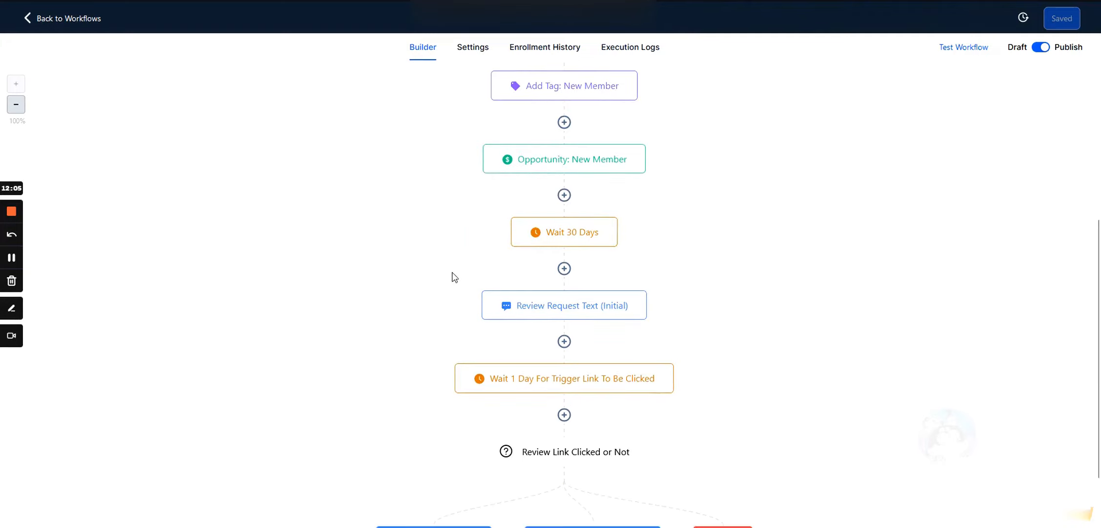
scroll(439, 259, "down", 3)
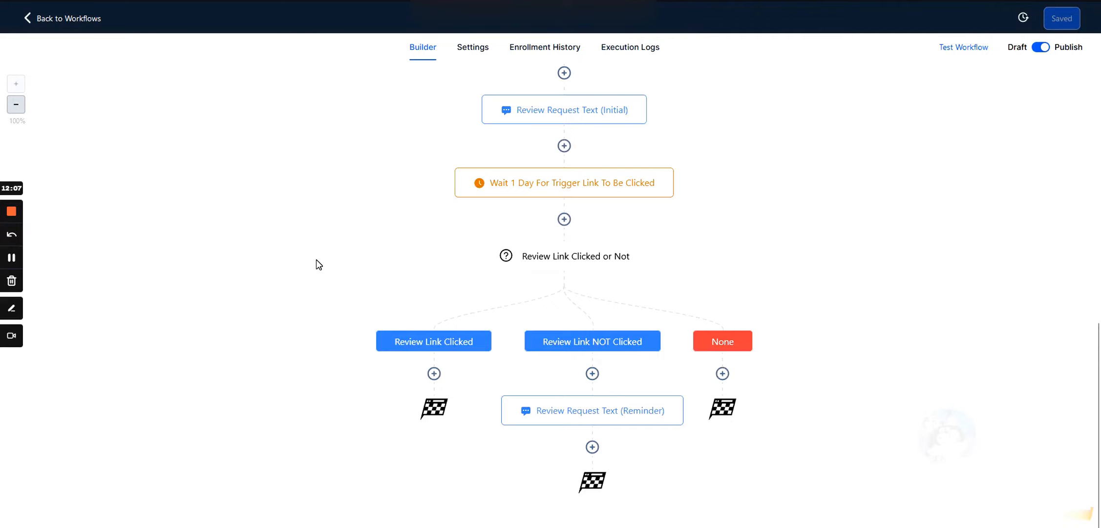